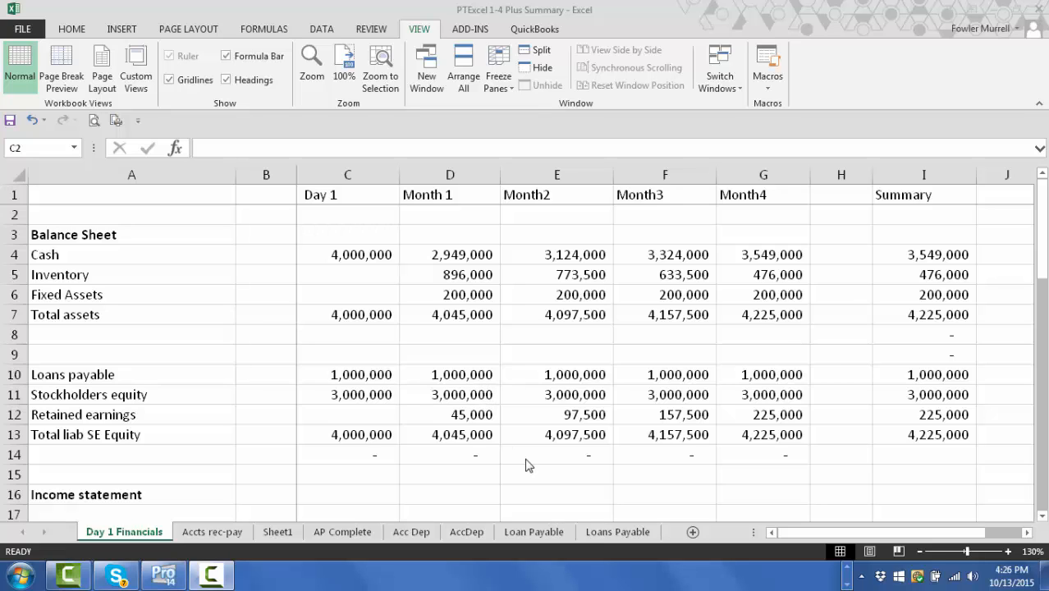
# - Insert three entire rows at row 21, between CGS and Net income in the income statement
pyautogui.scroll(-4, 517, 452)
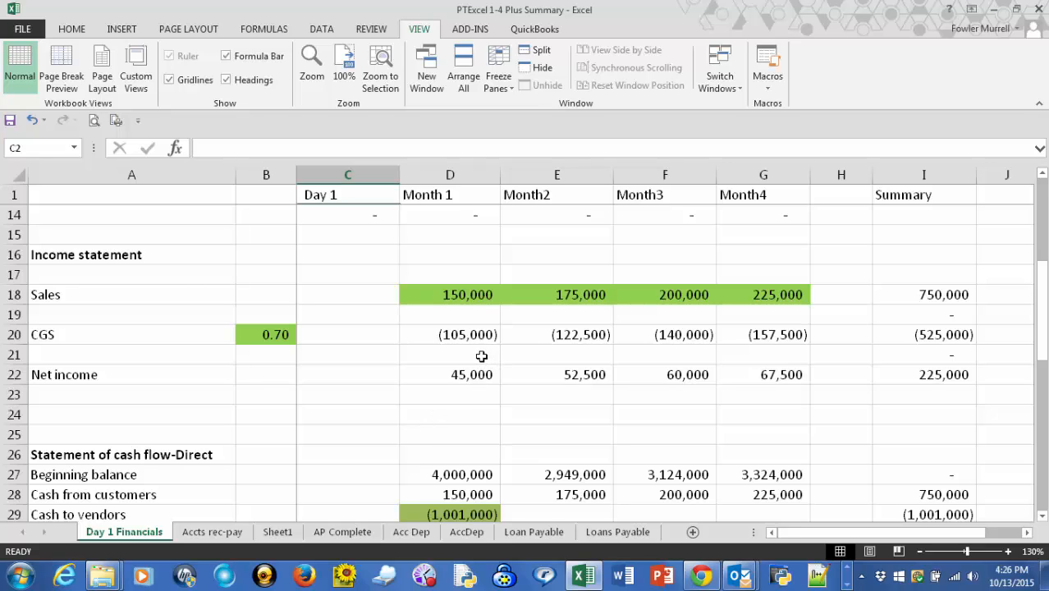
pyautogui.click(79, 355)
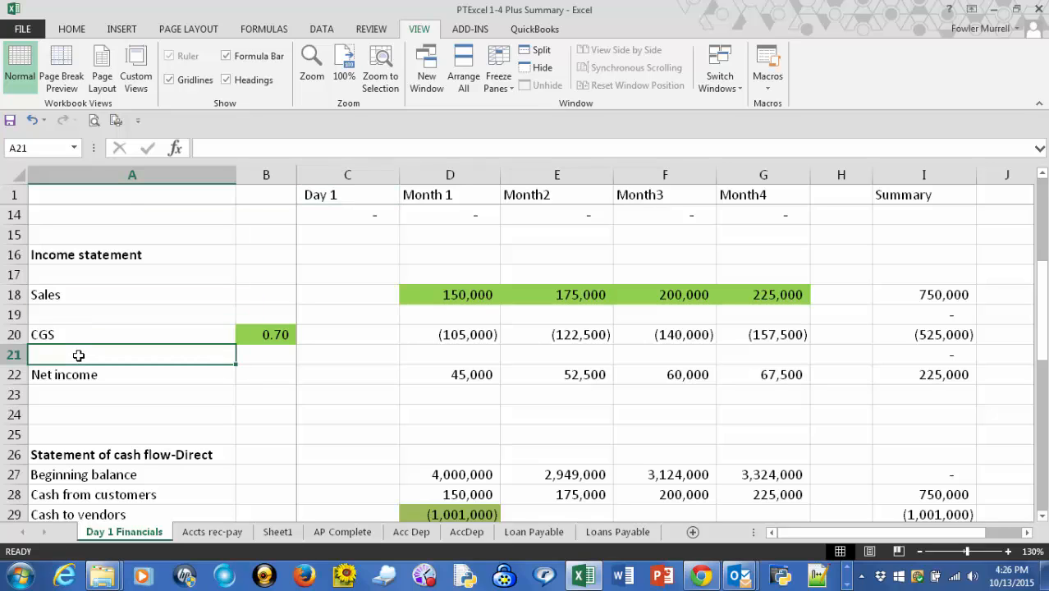
pyautogui.moveTo(79, 355); pyautogui.dragTo(105, 385)
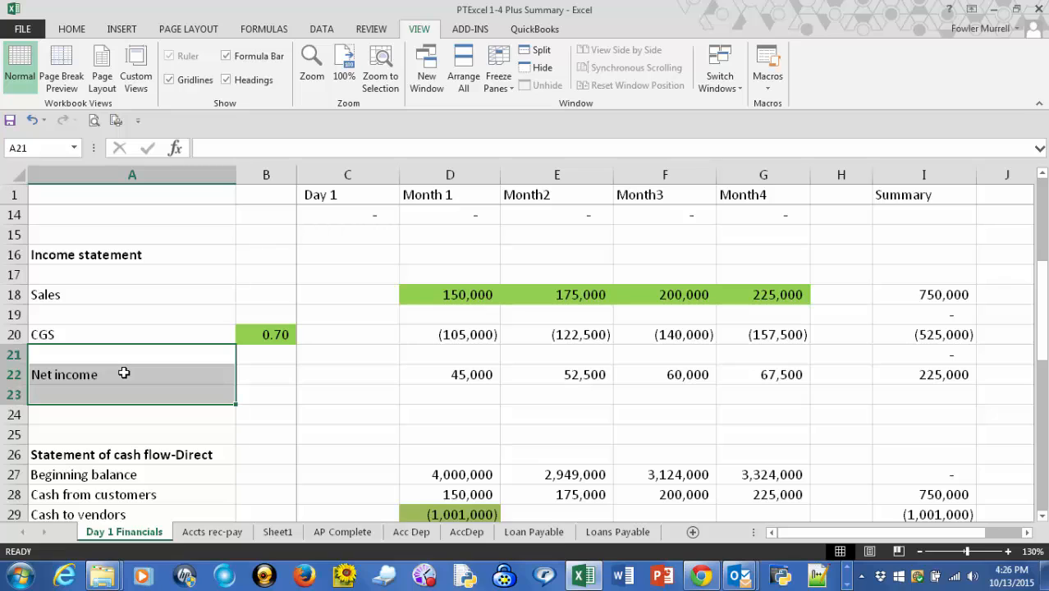
pyautogui.rightClick(123, 373)
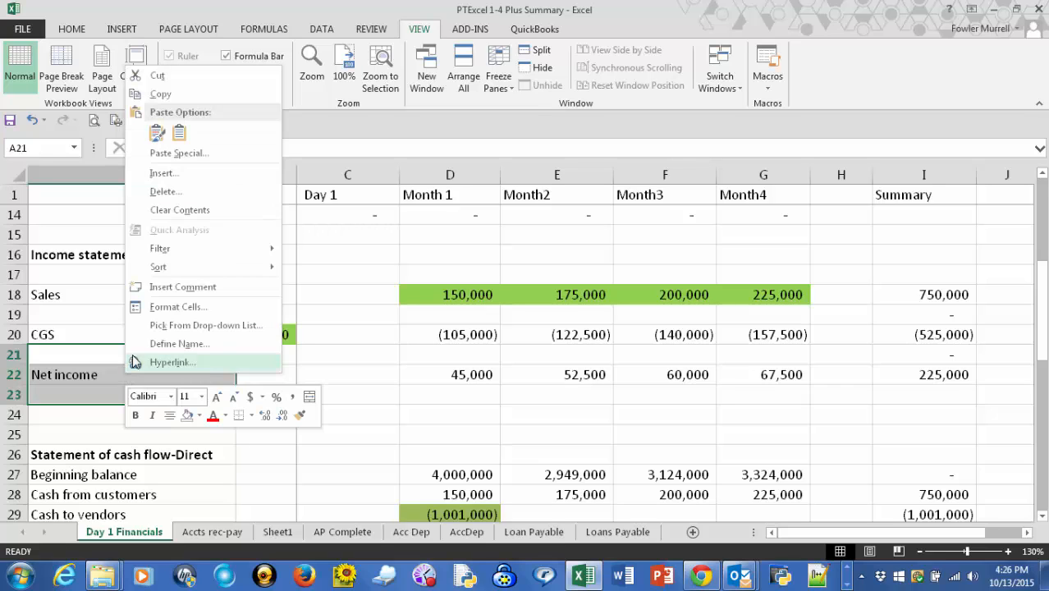
pyautogui.click(163, 174)
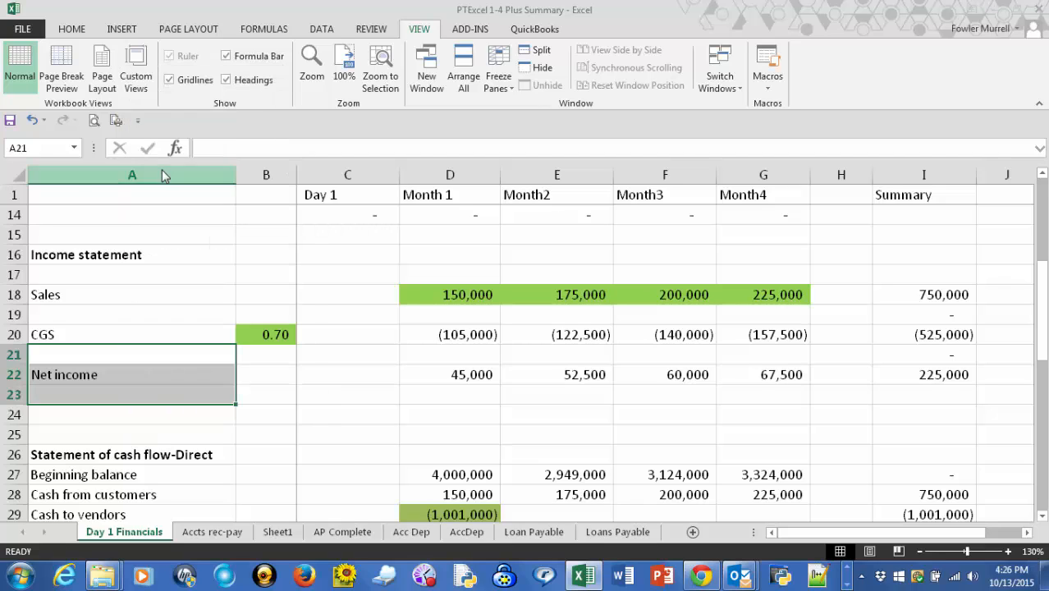
pyautogui.click(141, 170)
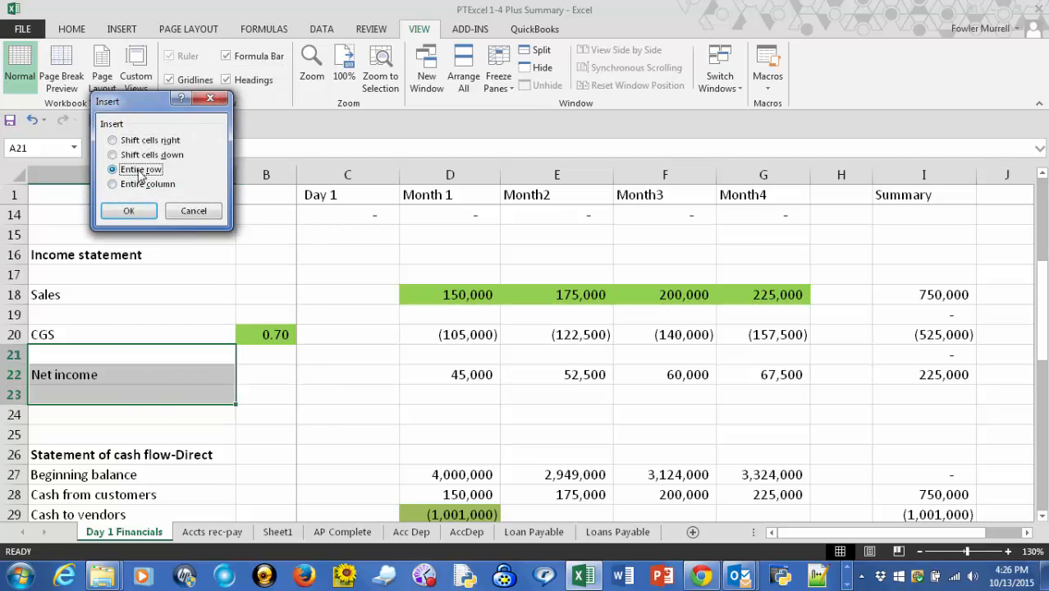
pyautogui.click(131, 212)
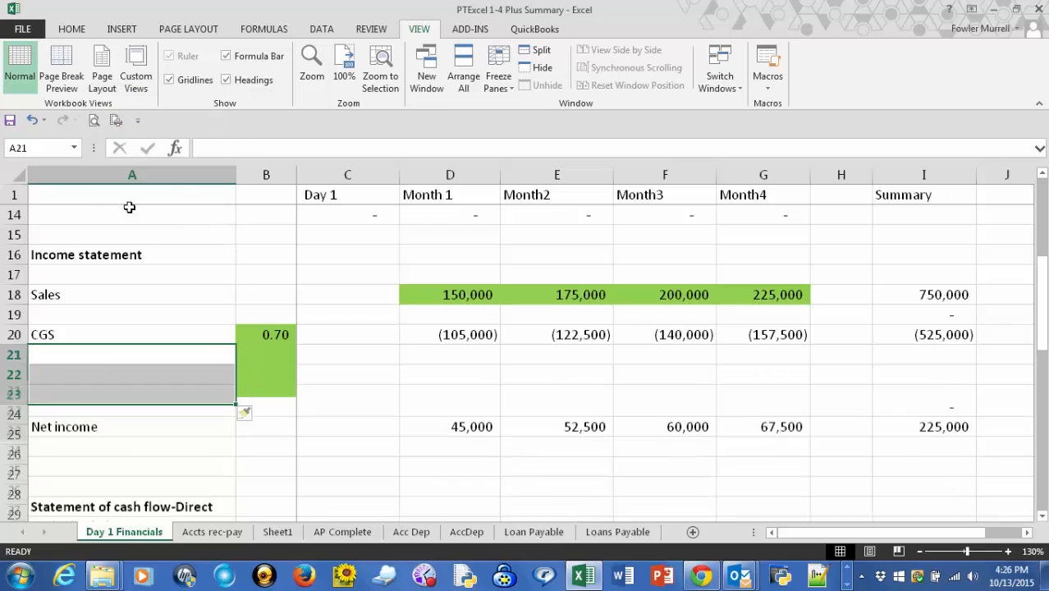
# - Label cells A22 to A24 as Salary, Wages and Other
pyautogui.click(118, 359)
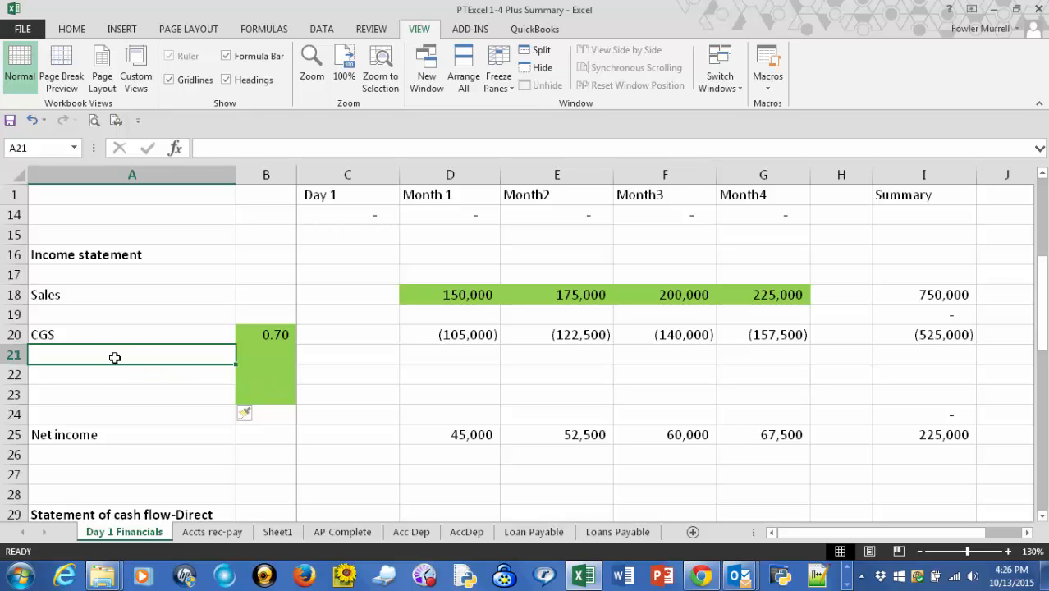
pyautogui.click(102, 379)
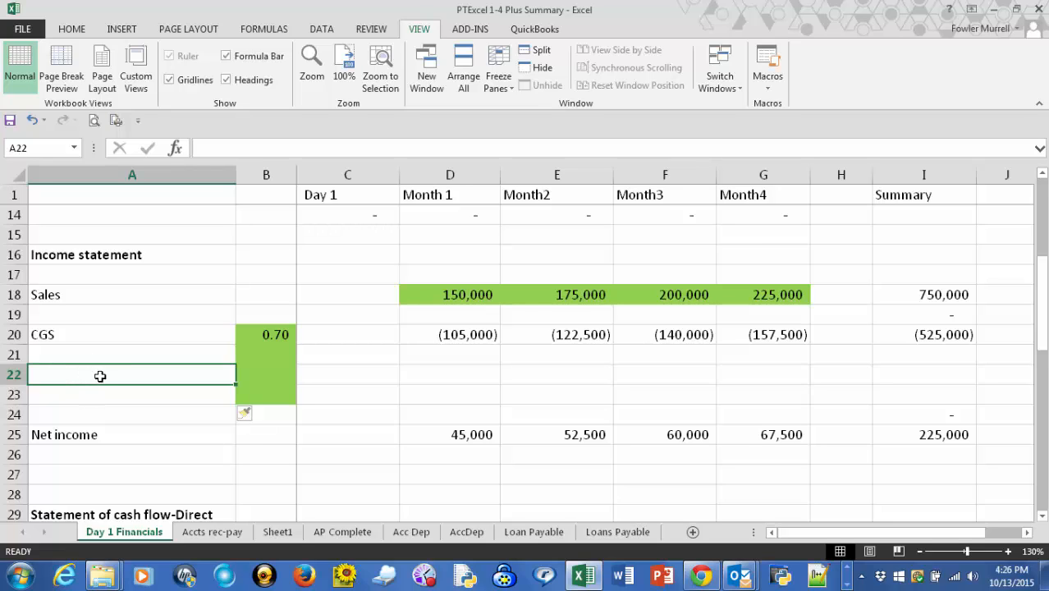
pyautogui.write('Sala')
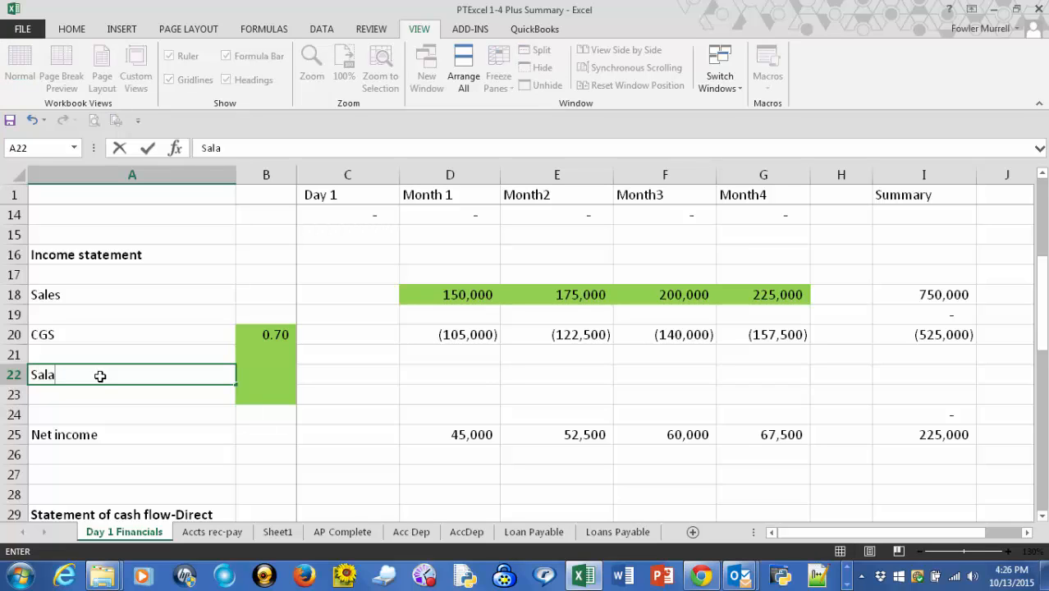
pyautogui.write('ry')
pyautogui.press('Return')
pyautogui.write('Wages')
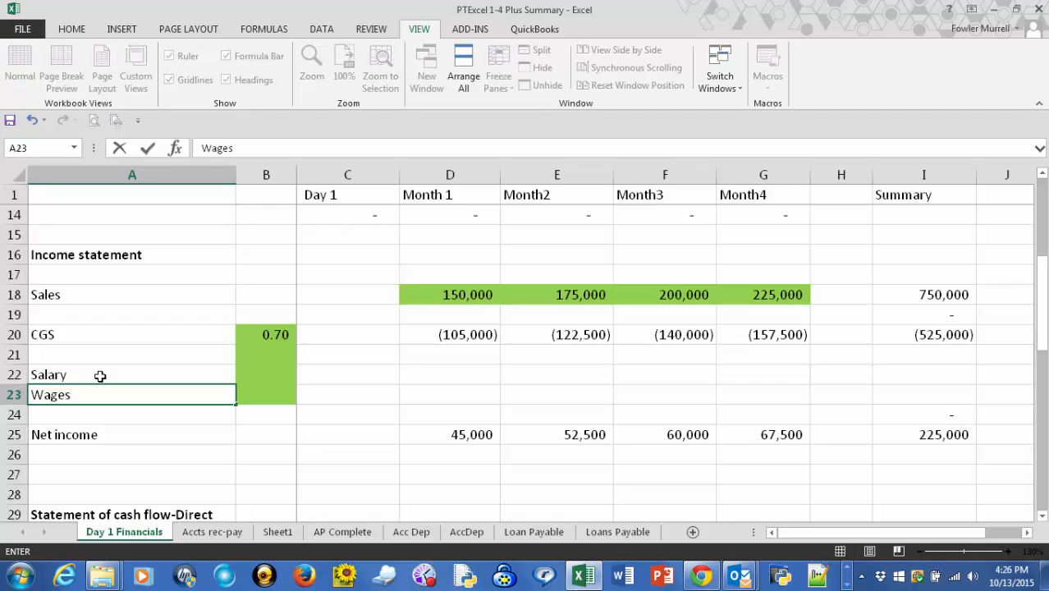
pyautogui.press('Return')
pyautogui.write('Other')
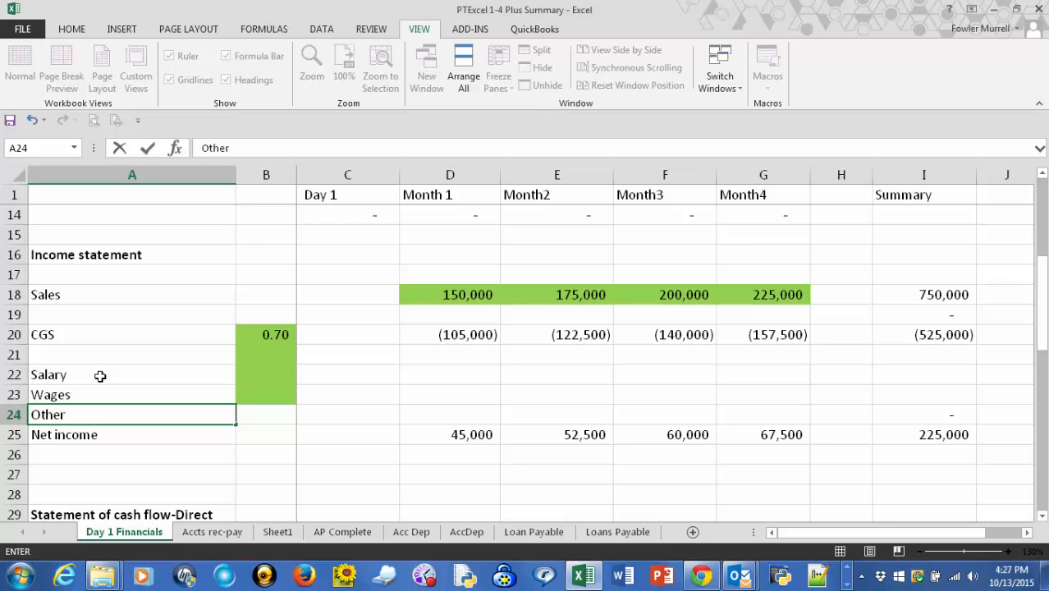
pyautogui.press('Return')
# - Enter -34167 as the Month 1 Salary expense in D22
pyautogui.press('Up')
pyautogui.press('Up')
pyautogui.press('Up')
pyautogui.press('Up')
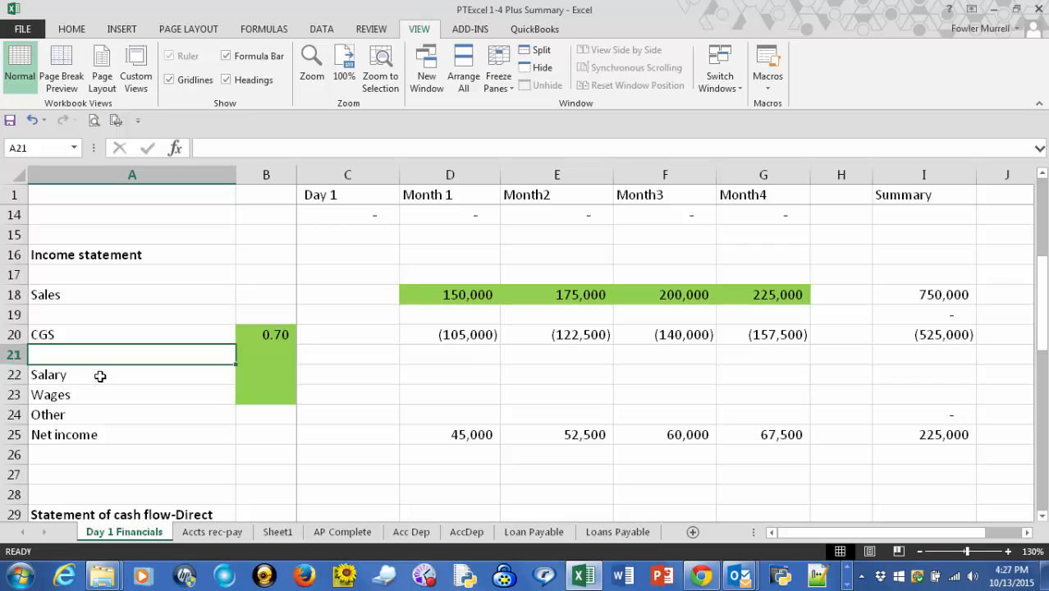
pyautogui.press('Down')
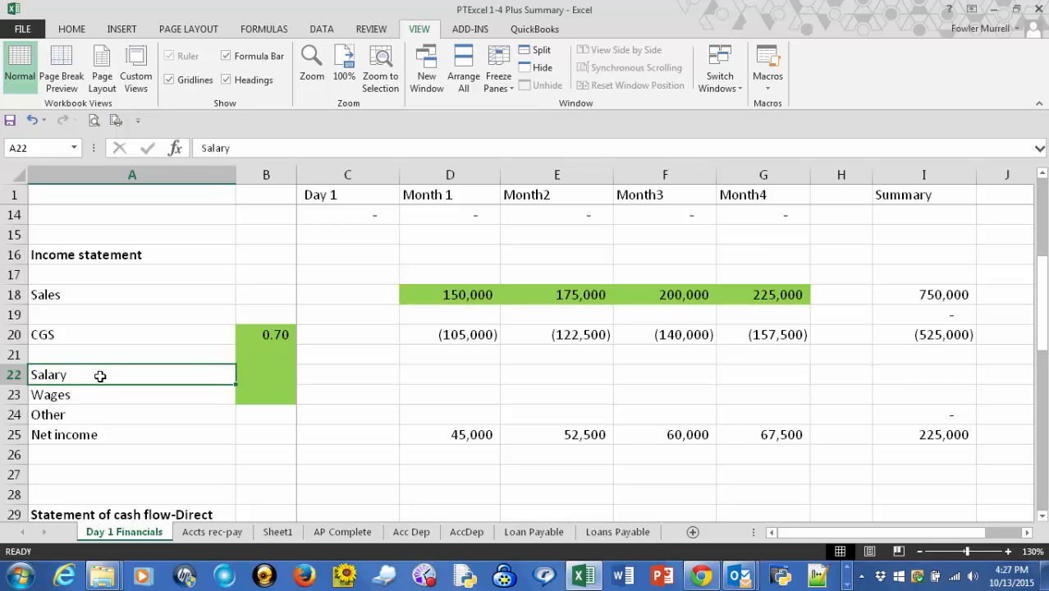
pyautogui.press('Right')
pyautogui.press('Right')
pyautogui.press('Right')
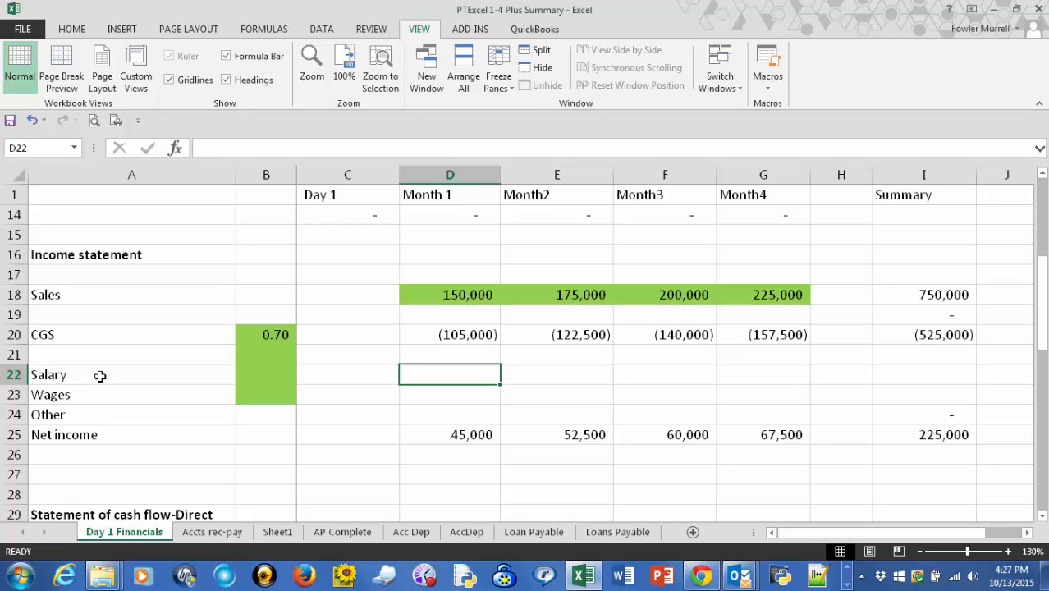
pyautogui.write('-3')
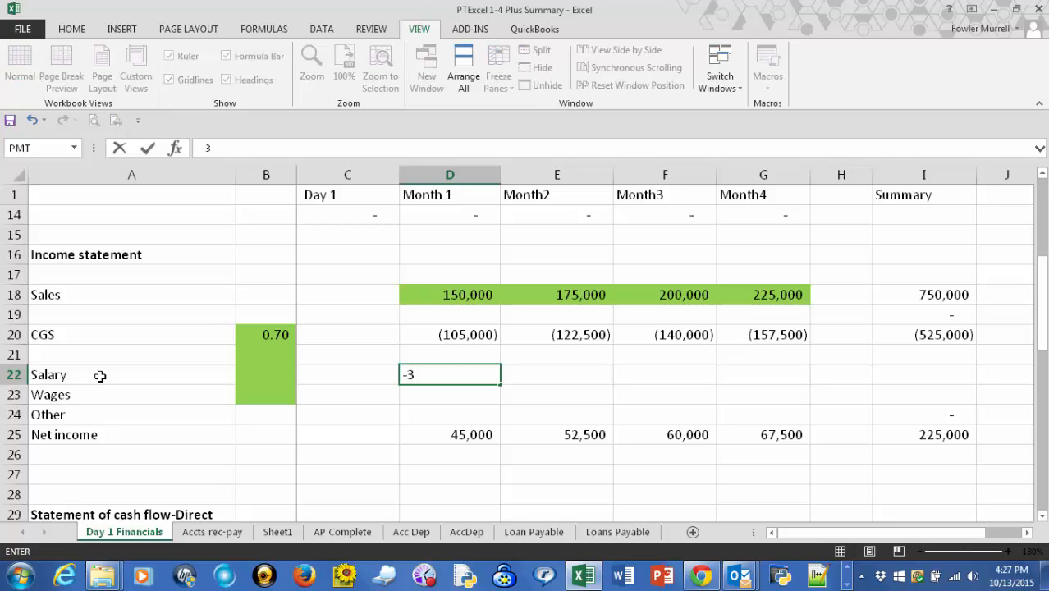
pyautogui.write('4167')
pyautogui.press('Return')
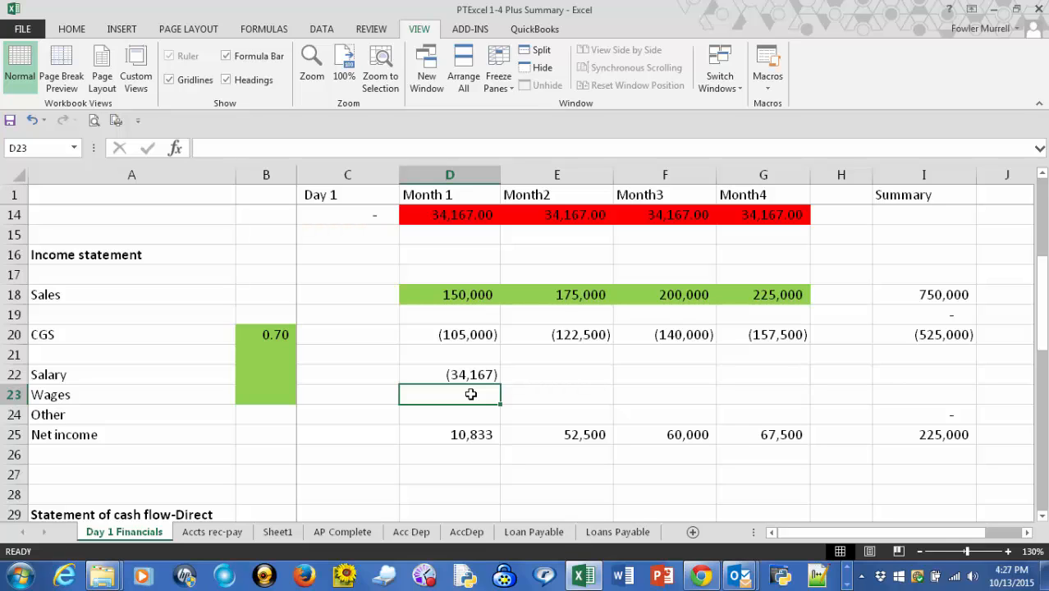
# - Enter 31667 for Wages and 20,000 for Other in the Month 1 column
pyautogui.write('31667')
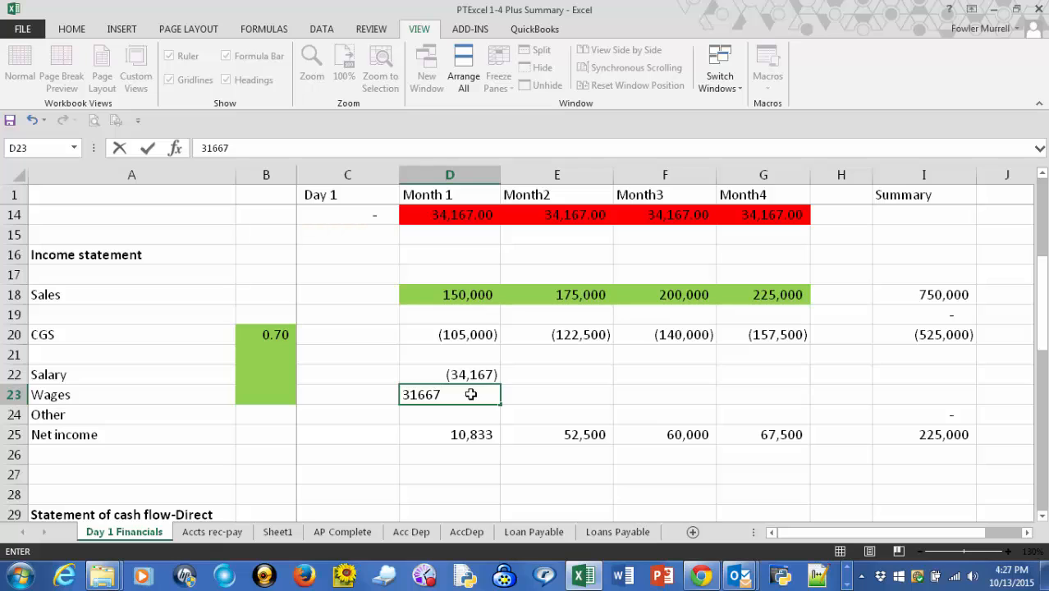
pyautogui.press('Return')
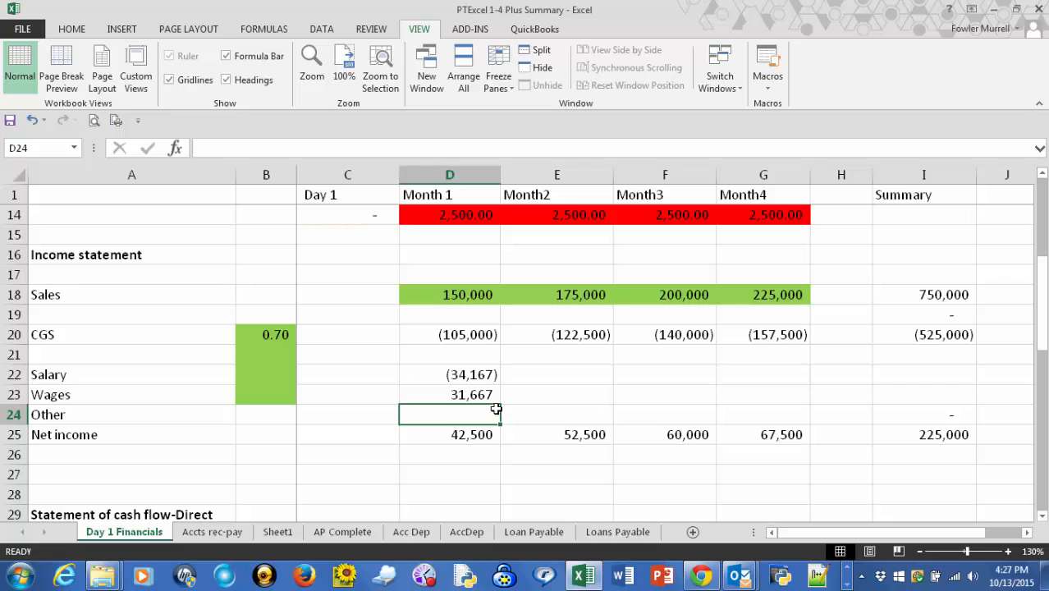
pyautogui.write('20')
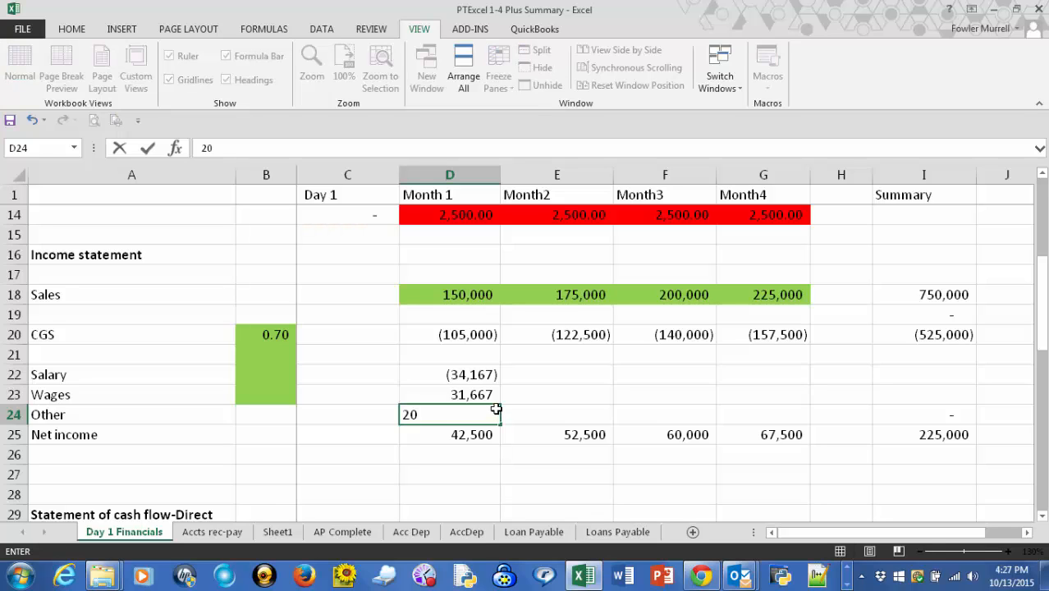
pyautogui.write(',000')
pyautogui.press('Return')
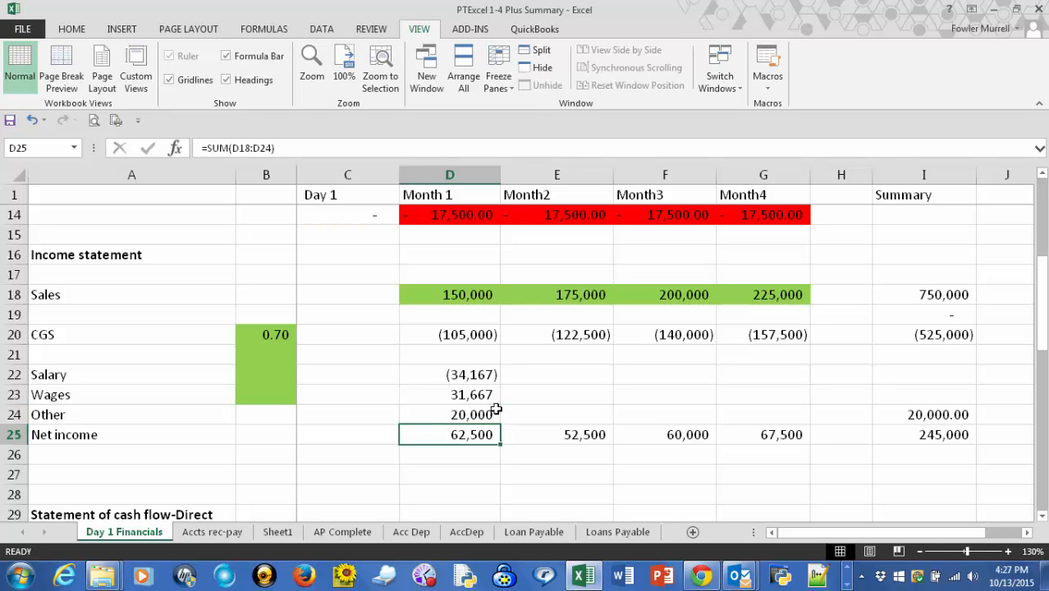
# - Make the Month 1 Wages amount in D23 negative, -31667
pyautogui.press('Down')
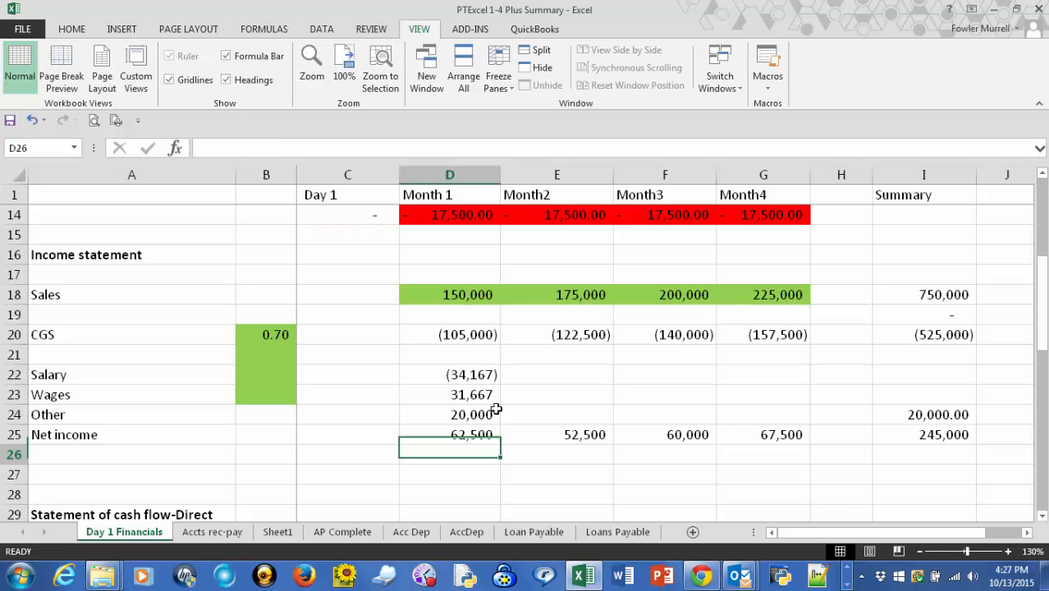
pyautogui.press('Down')
pyautogui.press('Up')
pyautogui.press('Up')
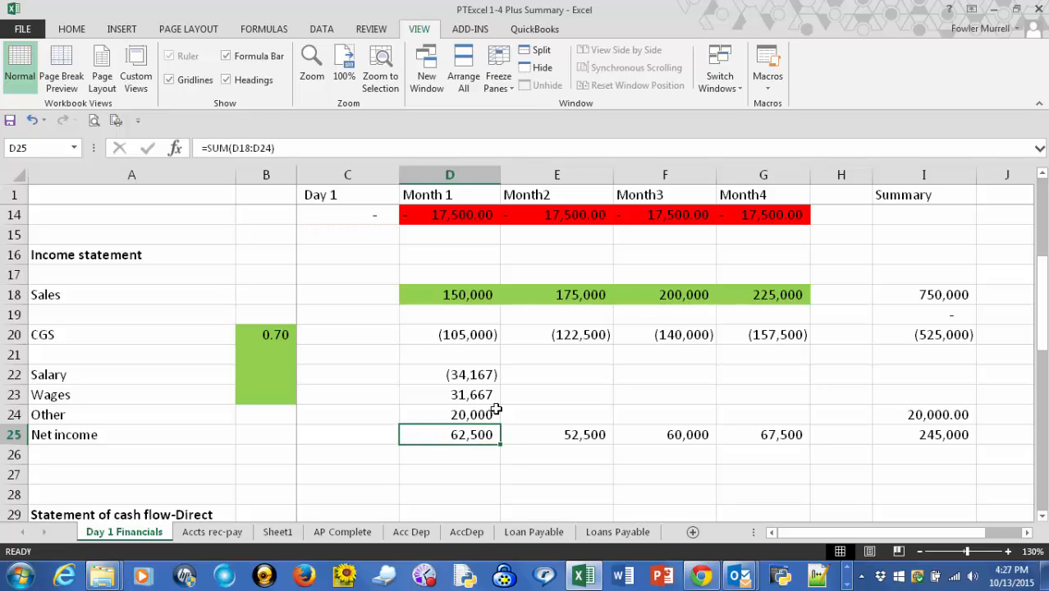
pyautogui.press('Up')
pyautogui.press('Up')
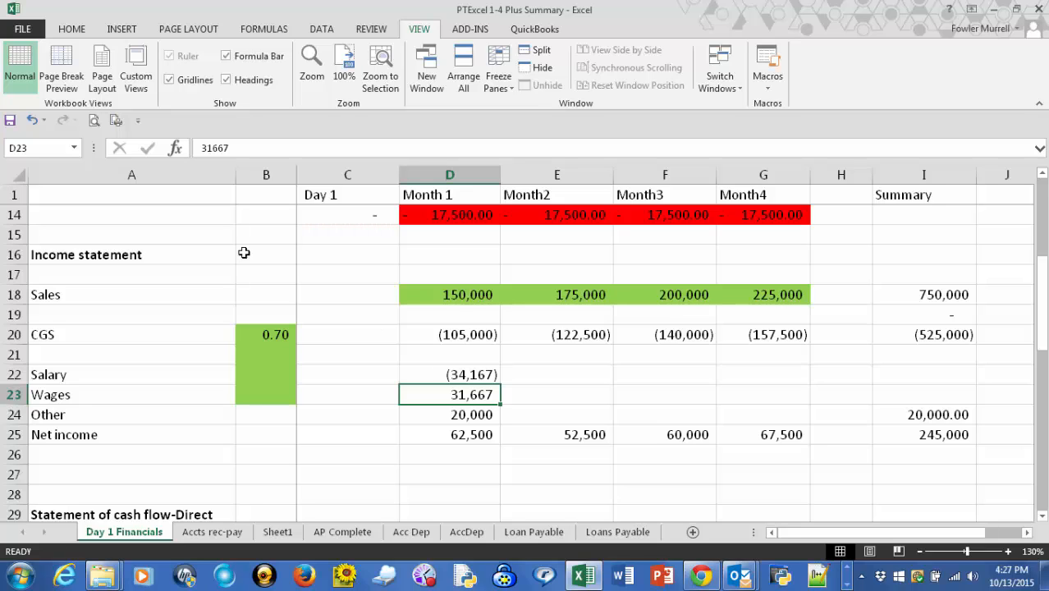
pyautogui.click(205, 153)
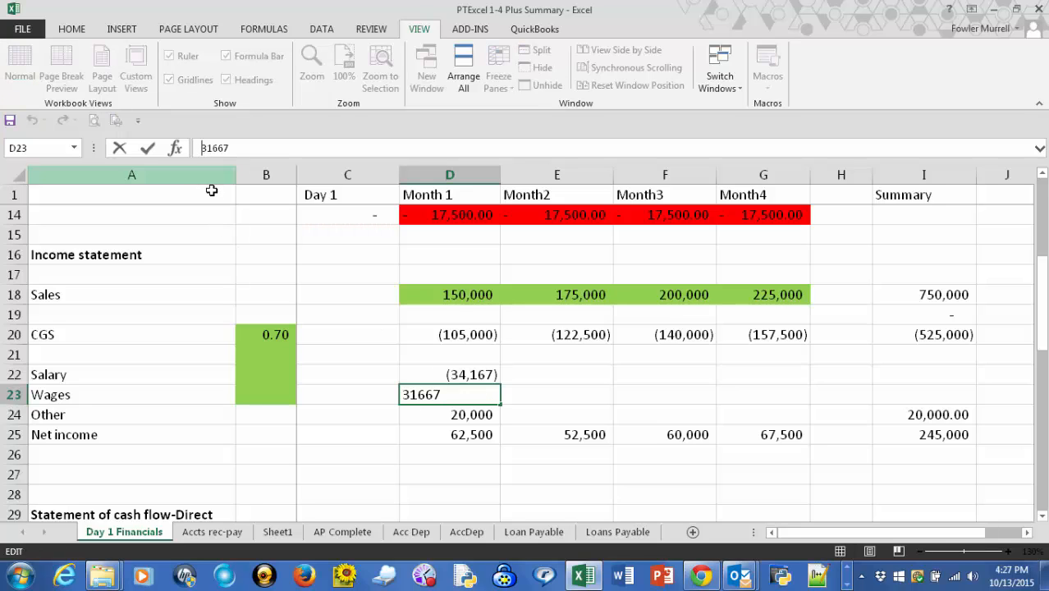
pyautogui.write('-')
pyautogui.press('Tab')
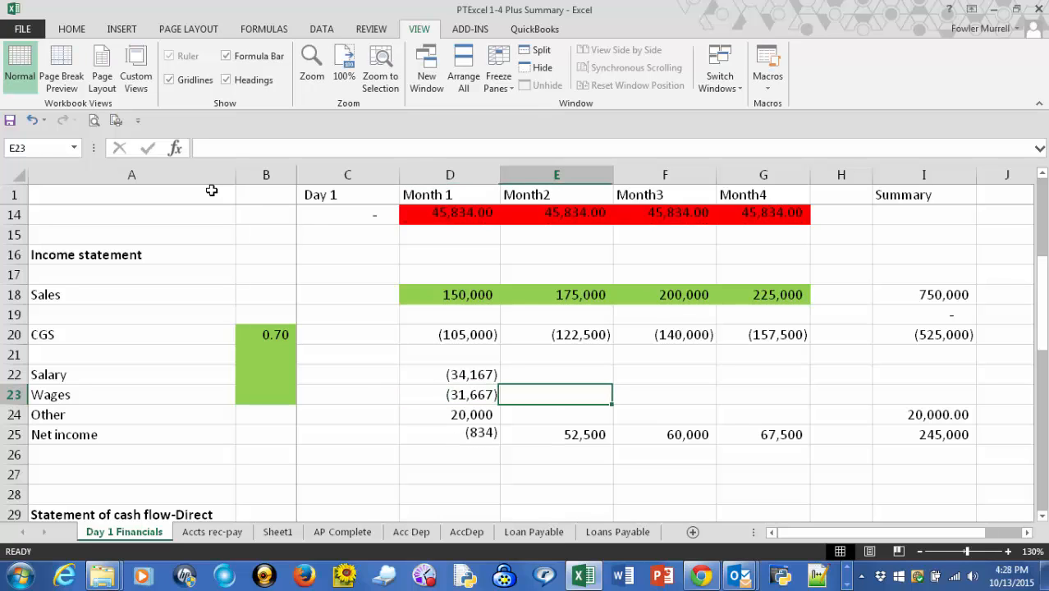
# - Make the Month 1 Other amount in D24 negative, -20000
pyautogui.click(472, 414)
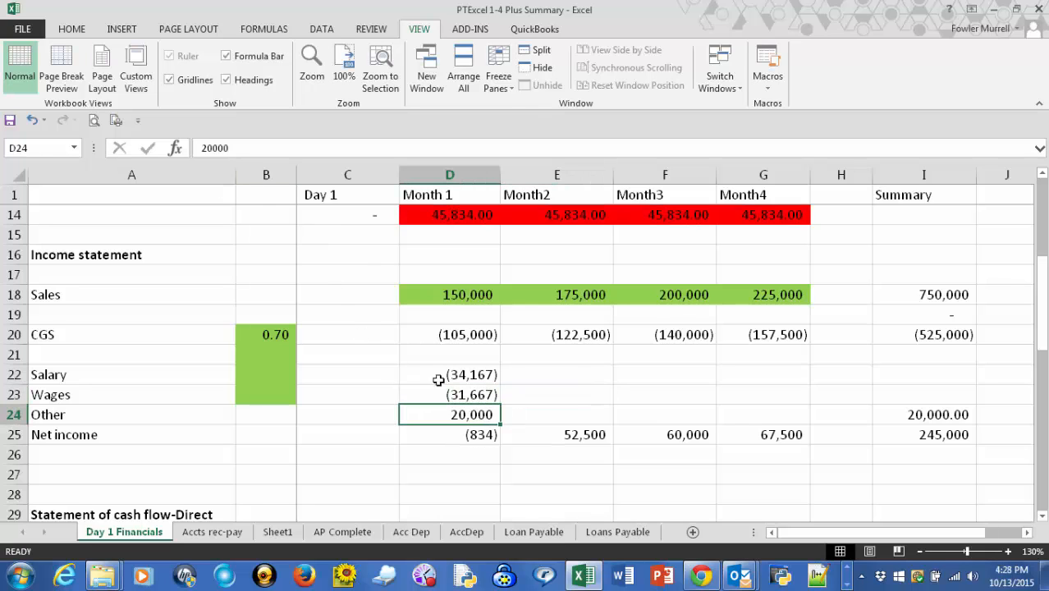
pyautogui.click(206, 148)
pyautogui.write('-')
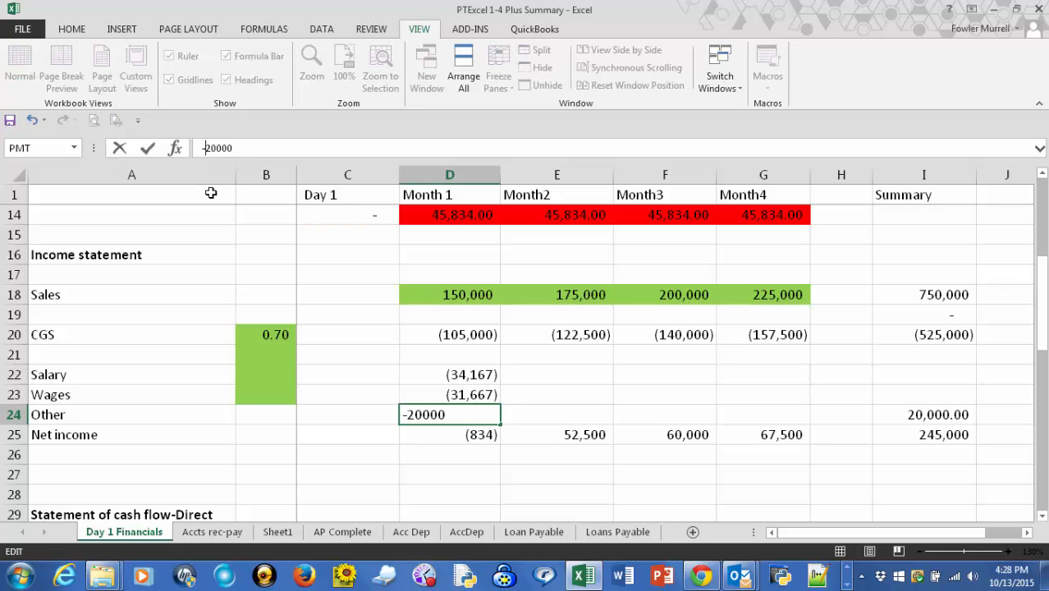
pyautogui.press('Tab')
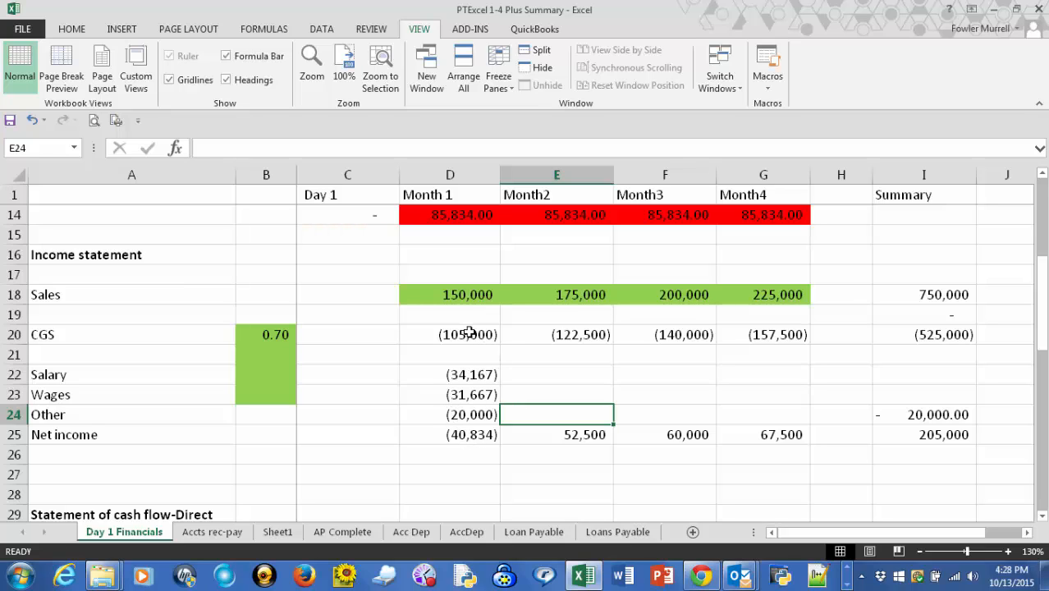
# - Check which cells the Month 1 Net income formula in D25 adds up, leaving the formula as it is
pyautogui.click(462, 435)
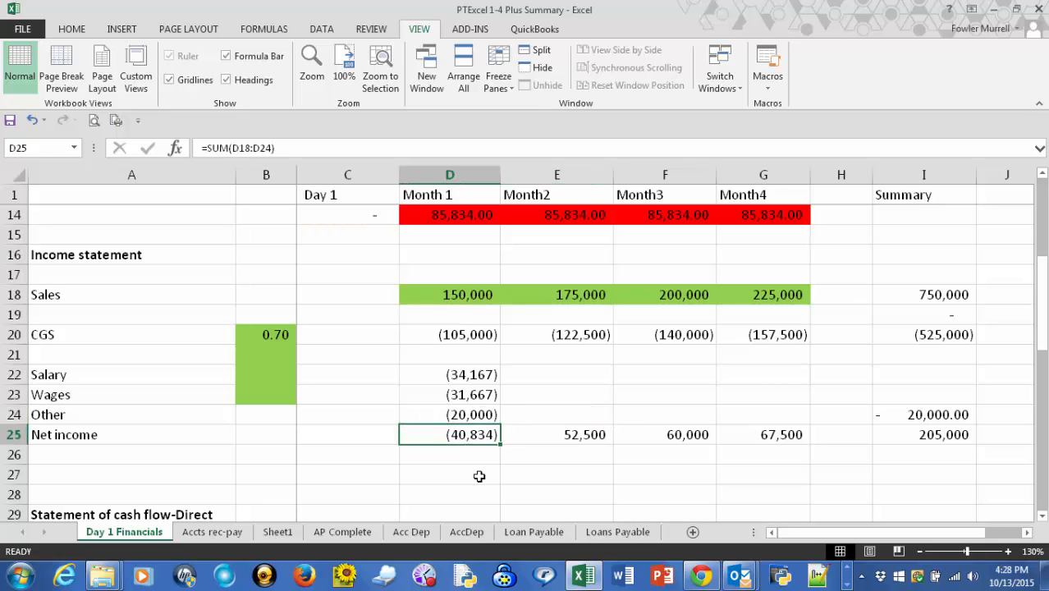
pyautogui.press('F2')
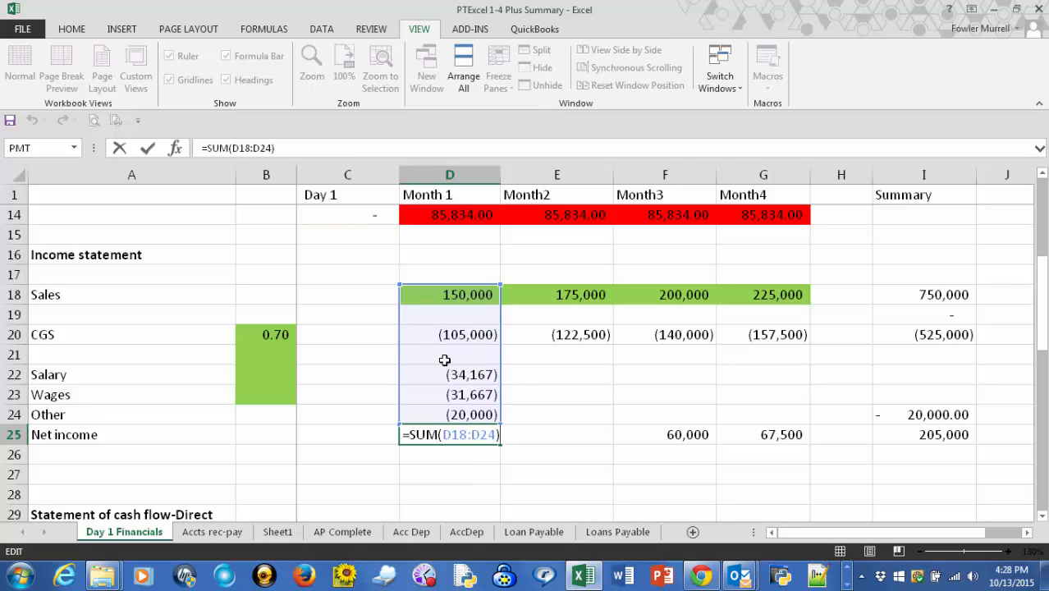
pyautogui.hotkey('ctrl', 'Return')
pyautogui.click(454, 452)
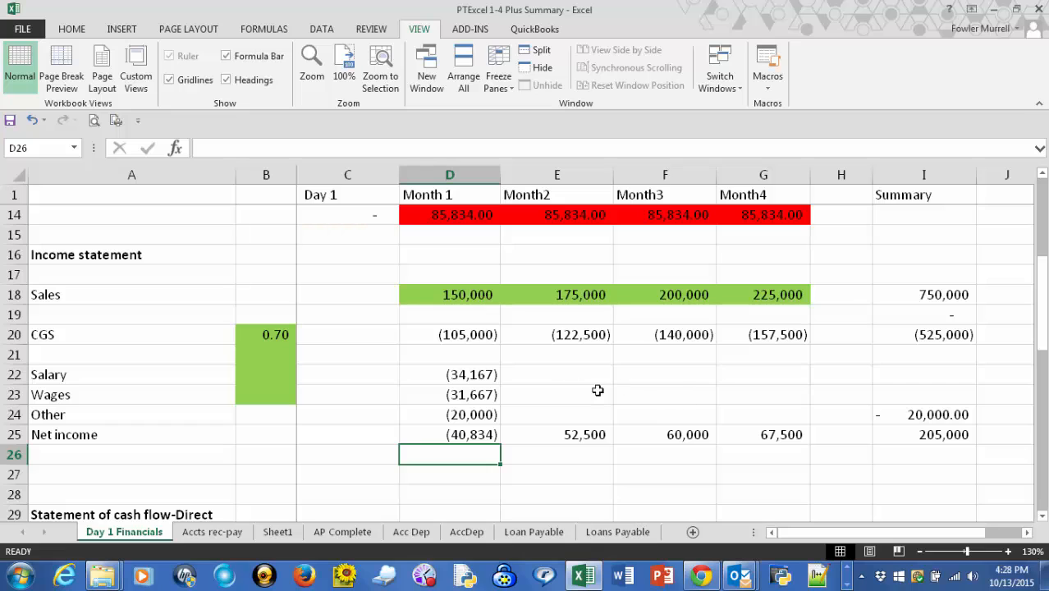
# - Fill the Month 1 Salary, Wages and Other amounts in D22:D24 across Month2, Month3 and Month4
pyautogui.moveTo(478, 371); pyautogui.dragTo(581, 434)
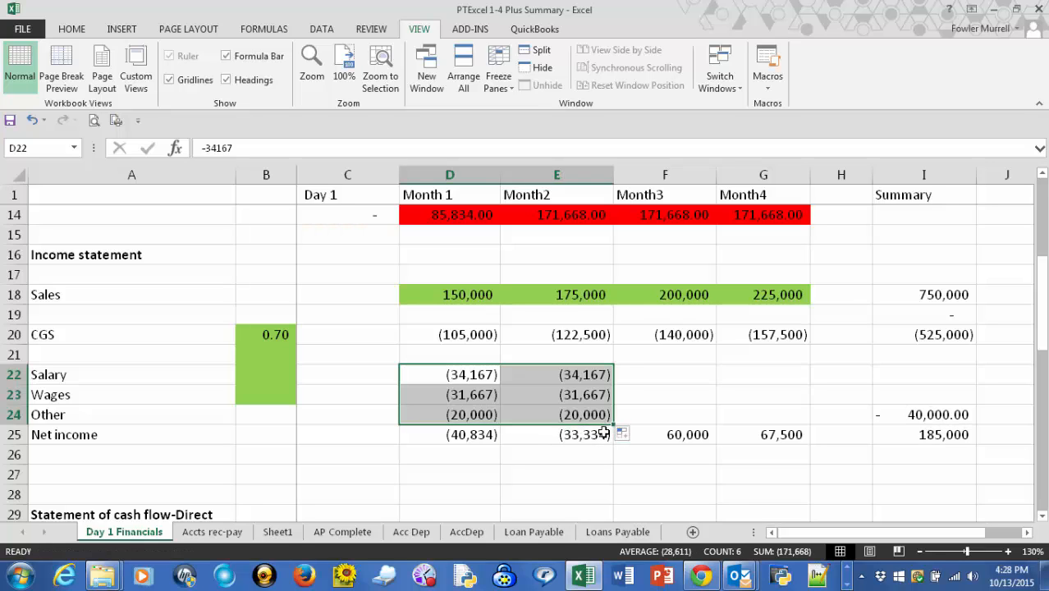
pyautogui.moveTo(613, 423); pyautogui.dragTo(780, 420)
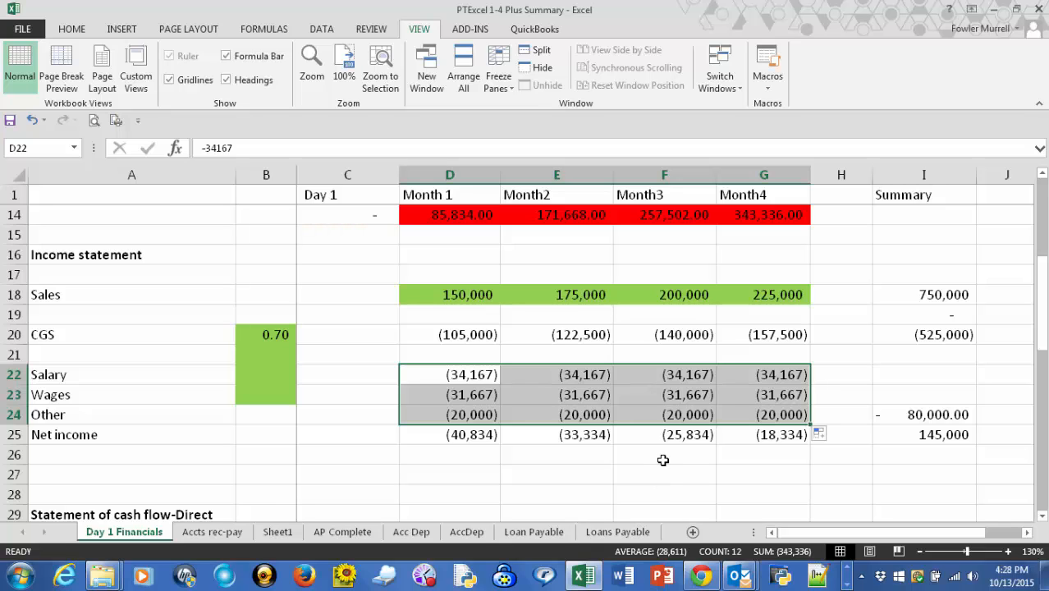
pyautogui.click(577, 476)
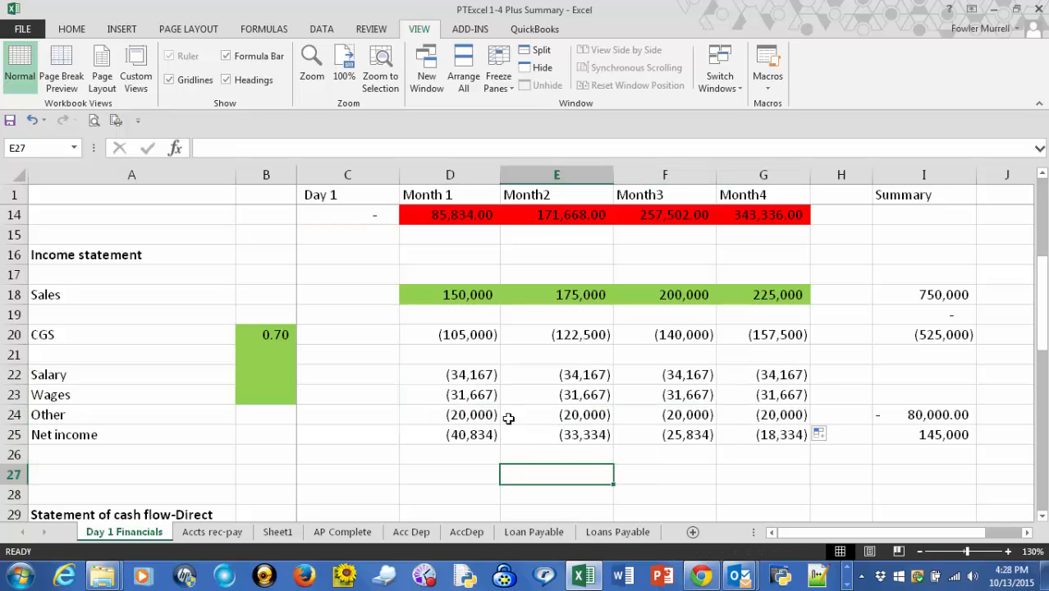
# - Fill the Salary, Wages and Other amounts for Months 1 to 4 in D22:G24 with light green
pyautogui.moveTo(457, 374); pyautogui.dragTo(752, 423)
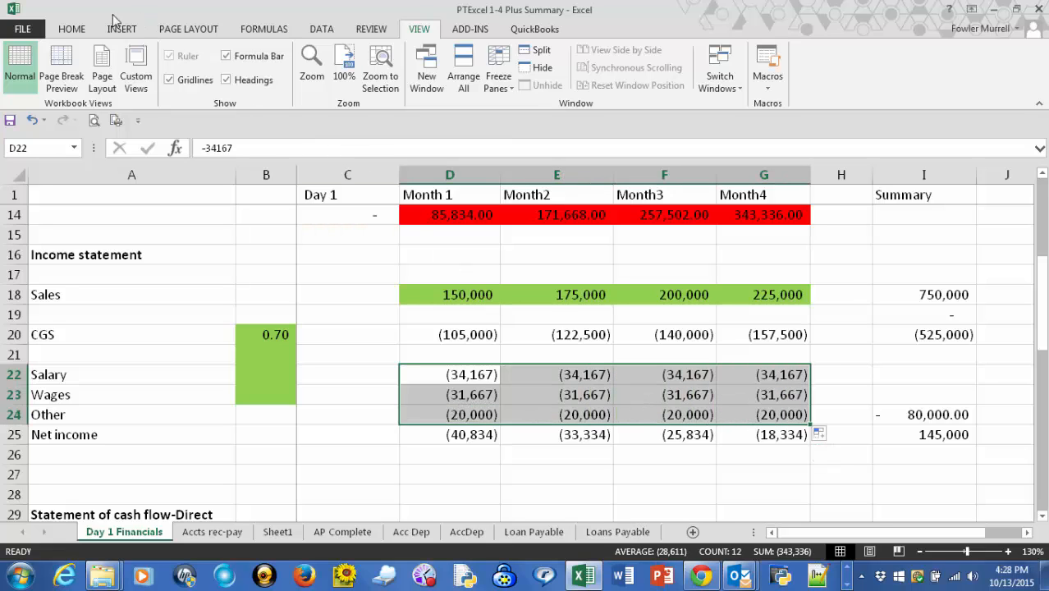
pyautogui.click(77, 29)
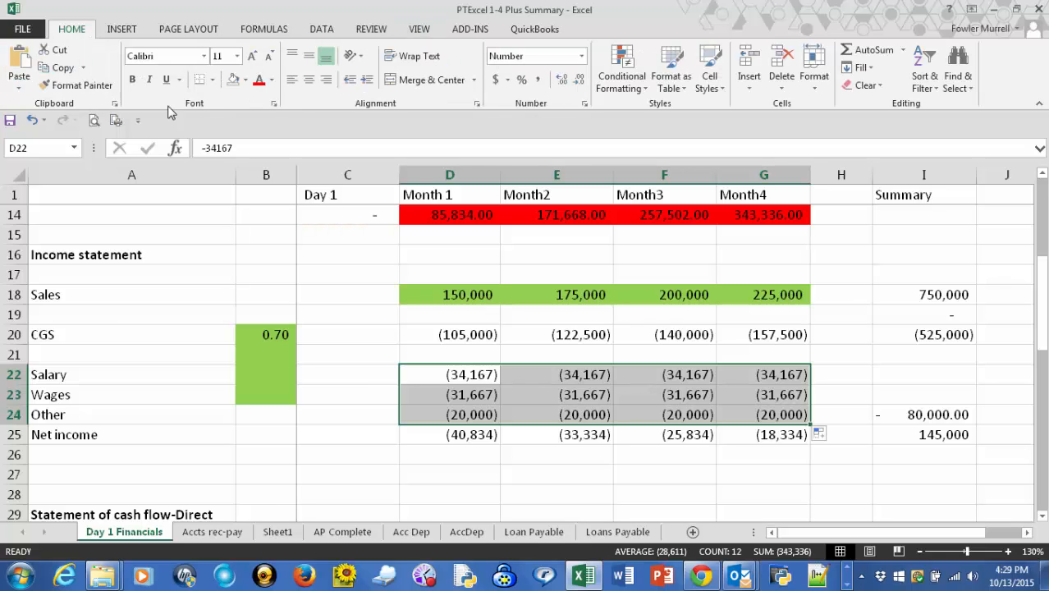
pyautogui.click(246, 80)
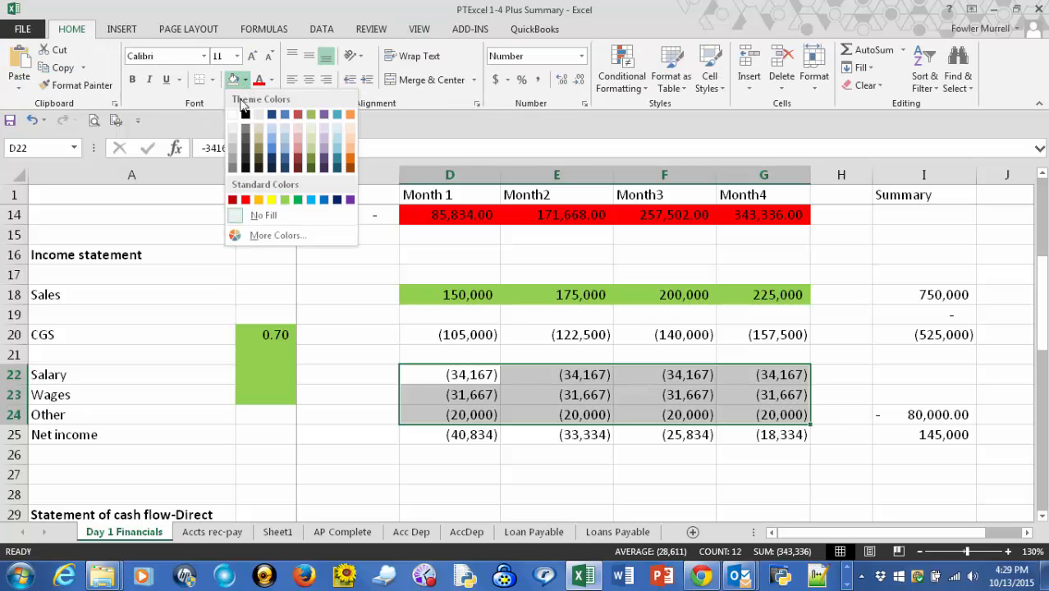
pyautogui.click(284, 200)
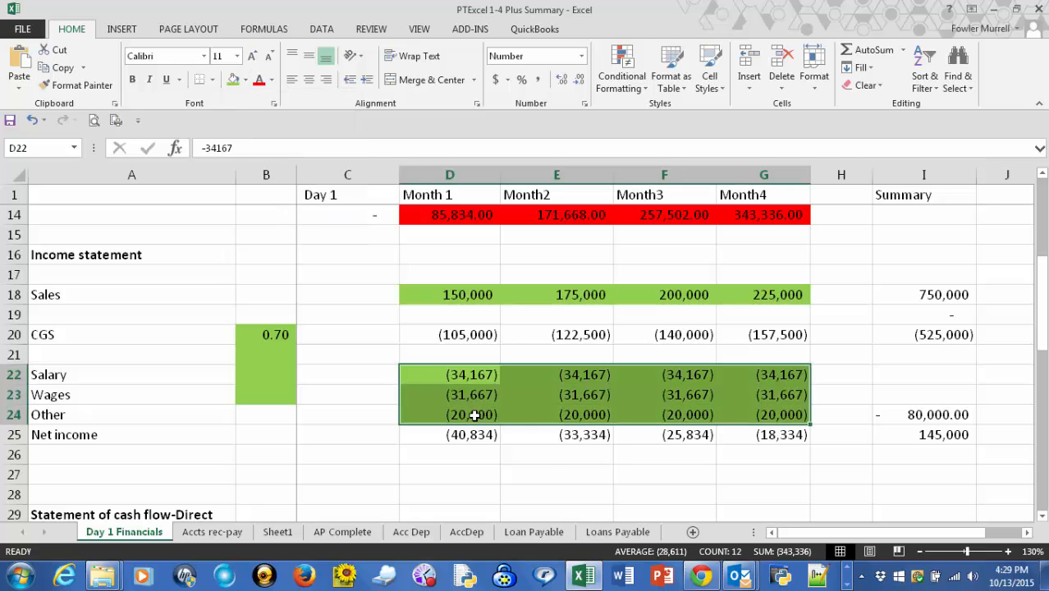
pyautogui.click(566, 458)
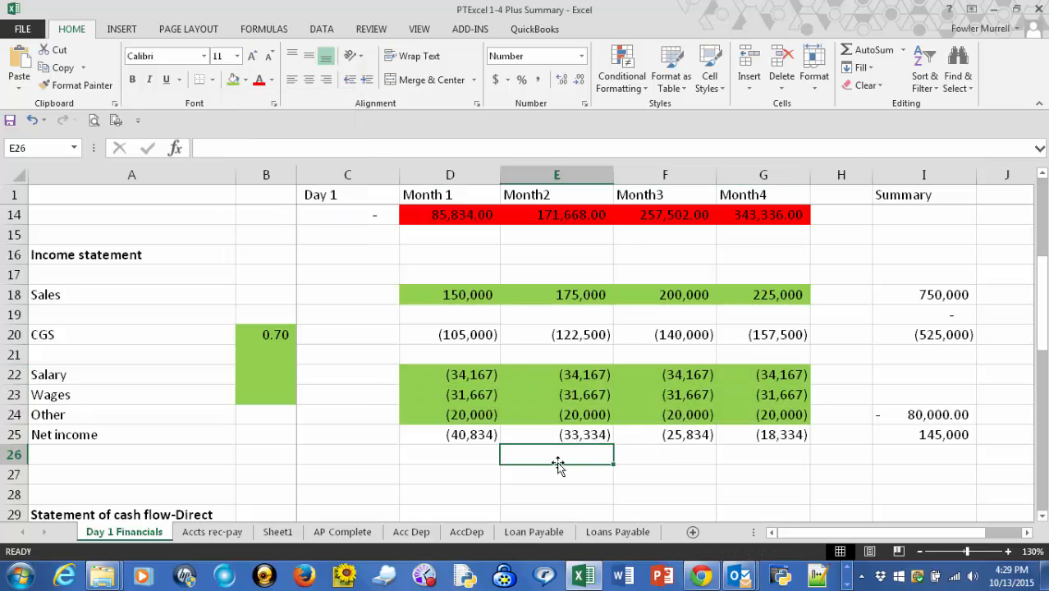
# - Compare the income statement's expense rows with the lines of the Statement of cash flow-Direct section
pyautogui.scroll(-1, 558, 464)
pyautogui.scroll(1, 558, 464)
pyautogui.scroll(-2, 480, 352)
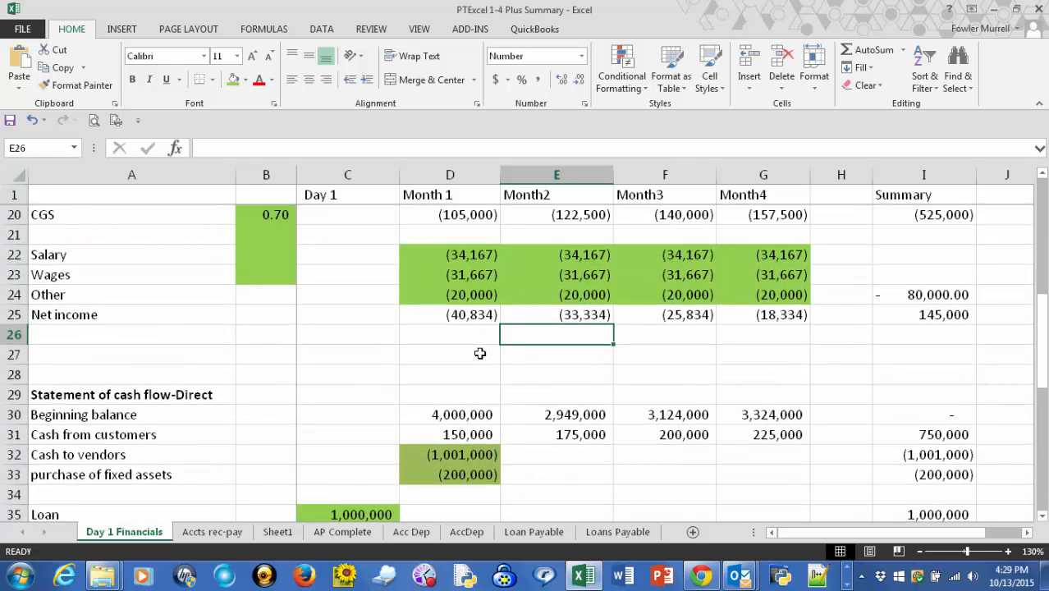
pyautogui.scroll(-1, 480, 353)
pyautogui.scroll(1, 480, 353)
pyautogui.scroll(-1, 474, 377)
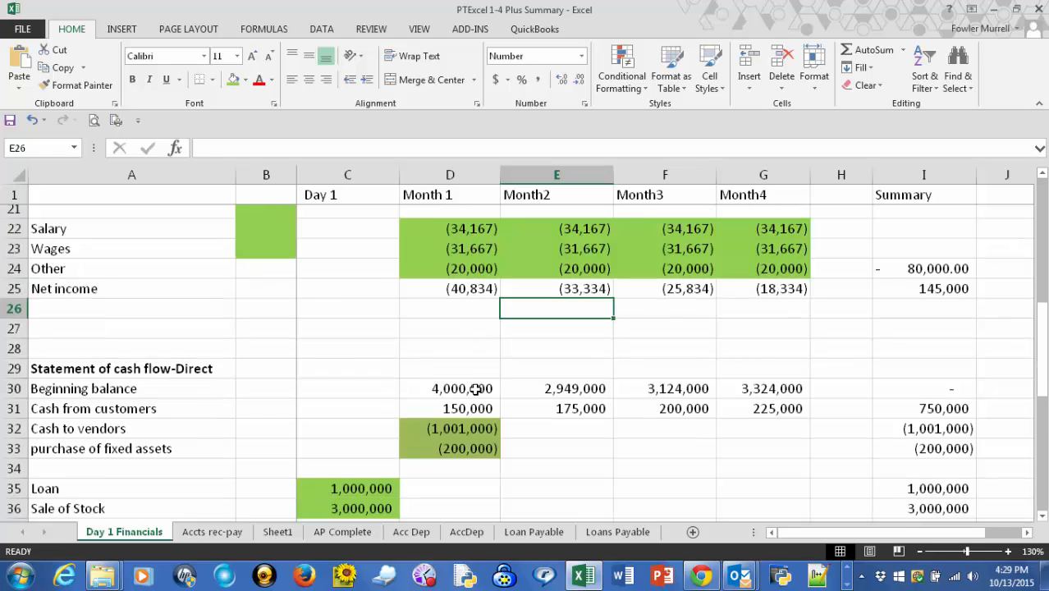
pyautogui.scroll(-1, 475, 389)
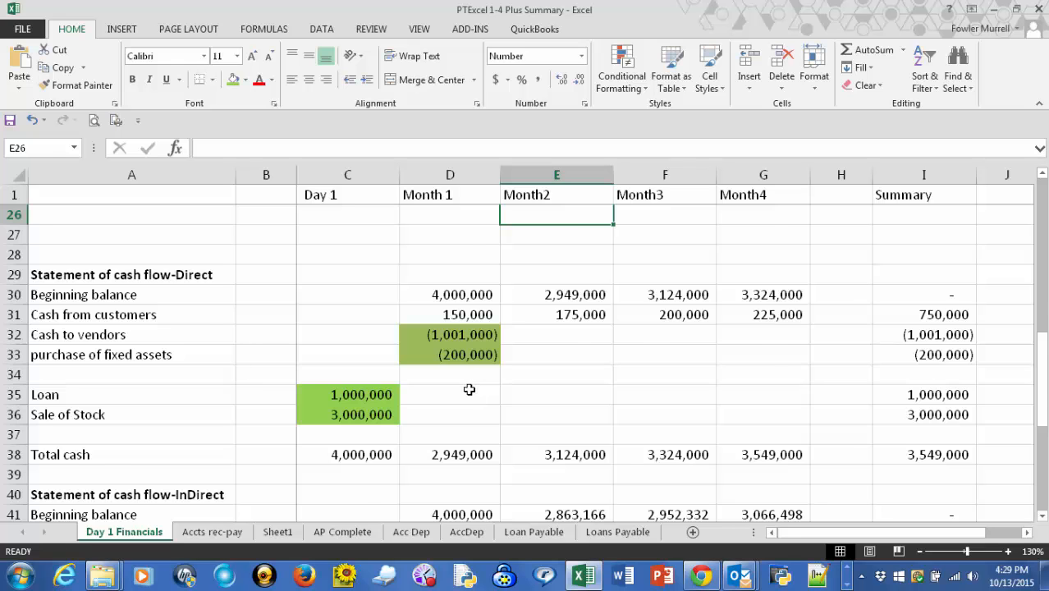
pyautogui.scroll(2, 468, 389)
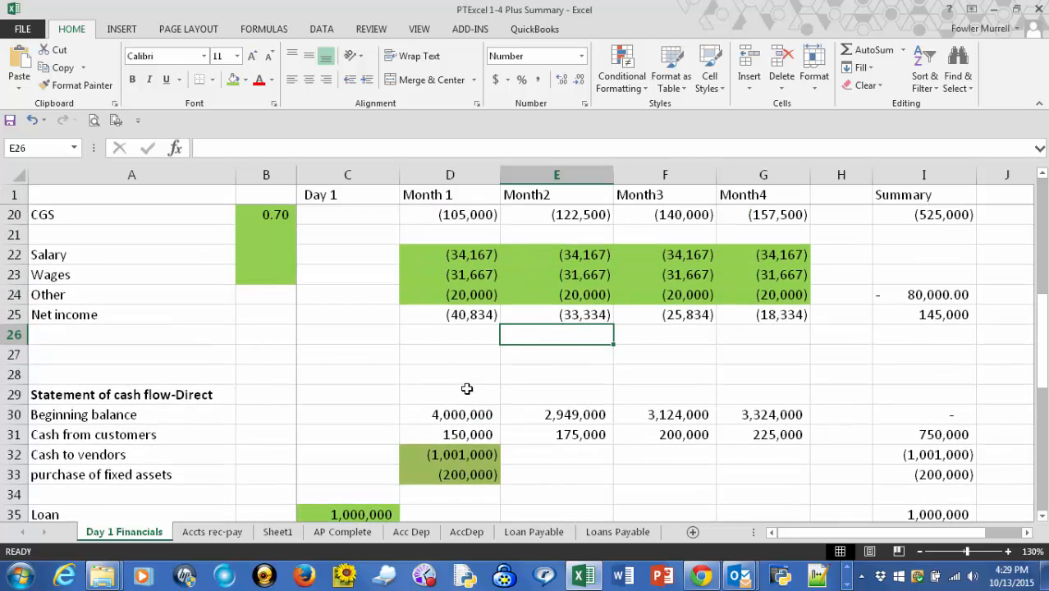
pyautogui.scroll(-1, 466, 388)
pyautogui.scroll(-1, 466, 388)
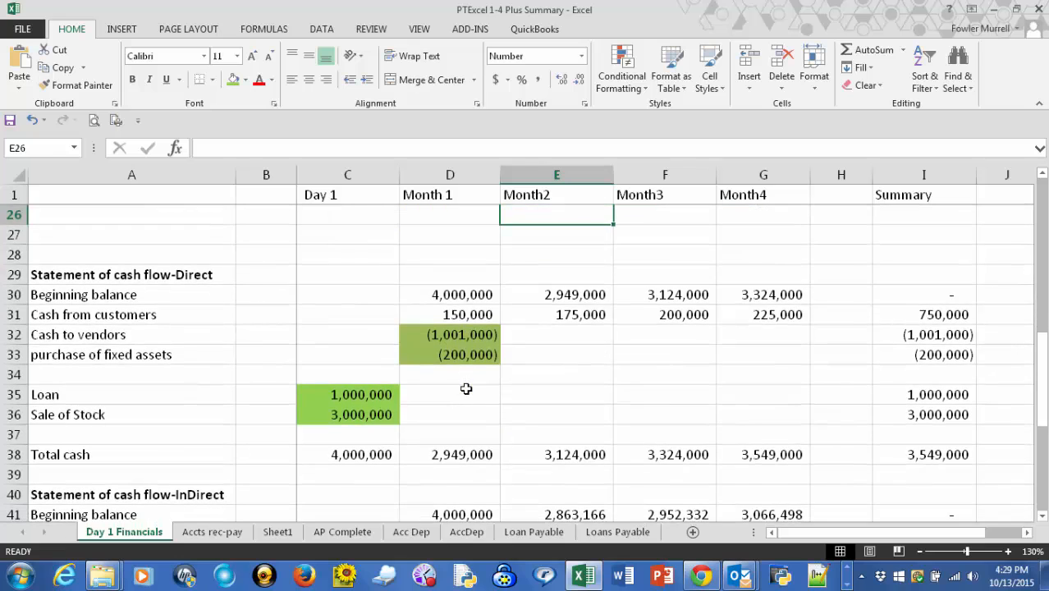
# - Insert two entire rows at rows 34 and 35, below purchase of fixed assets in the direct cash flow statement
pyautogui.click(70, 372)
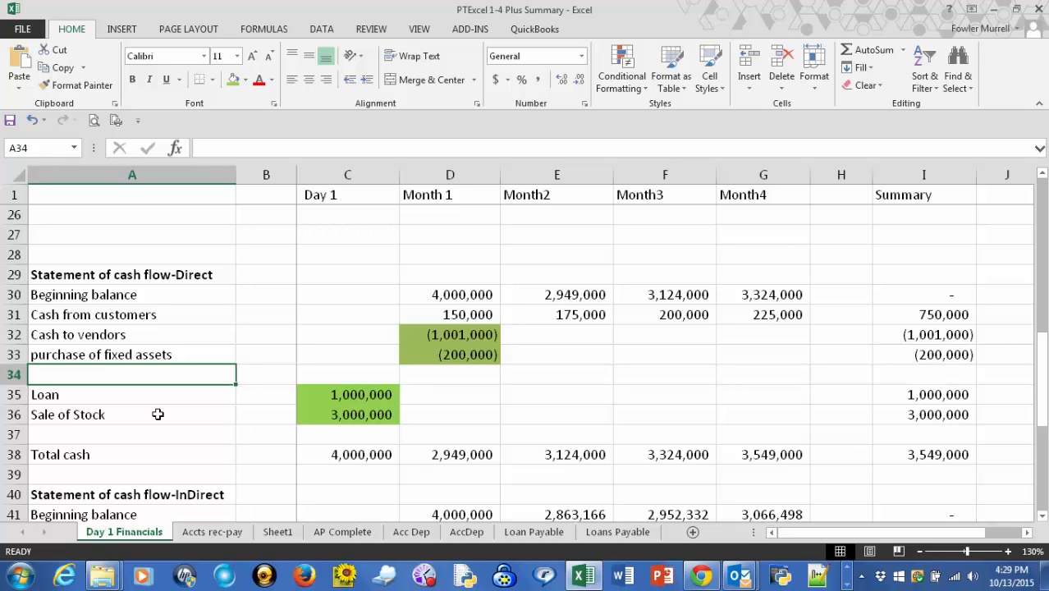
pyautogui.scroll(2, 160, 410)
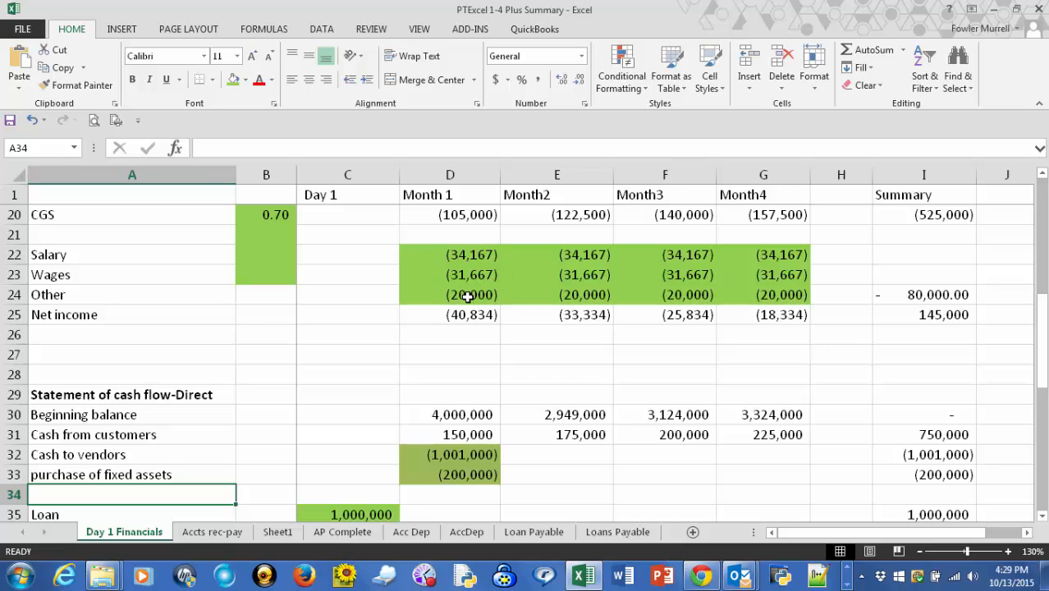
pyautogui.scroll(-2, 363, 391)
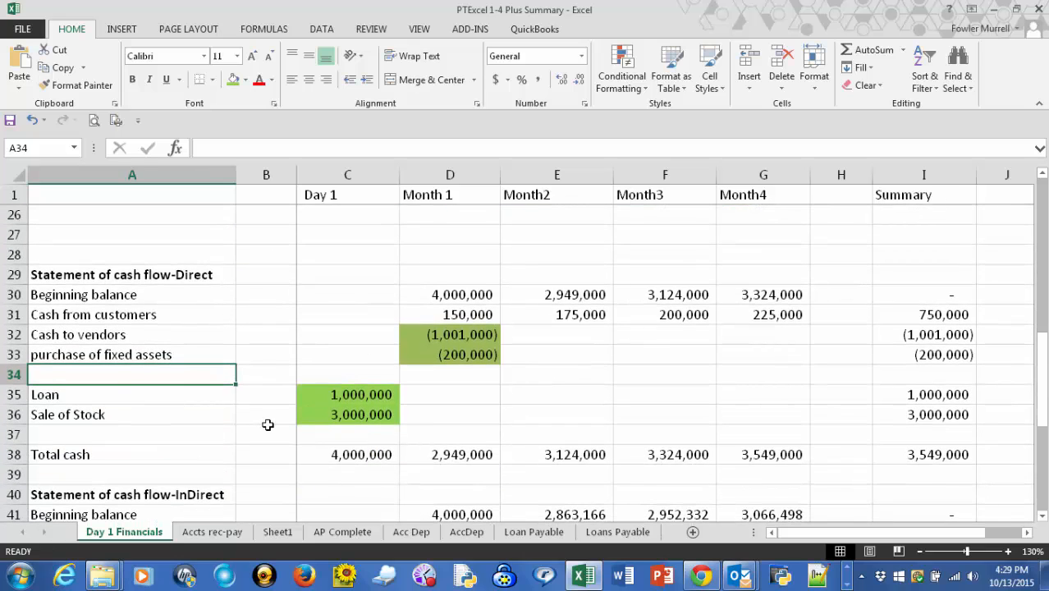
pyautogui.moveTo(111, 374); pyautogui.dragTo(110, 390)
pyautogui.rightClick(112, 384)
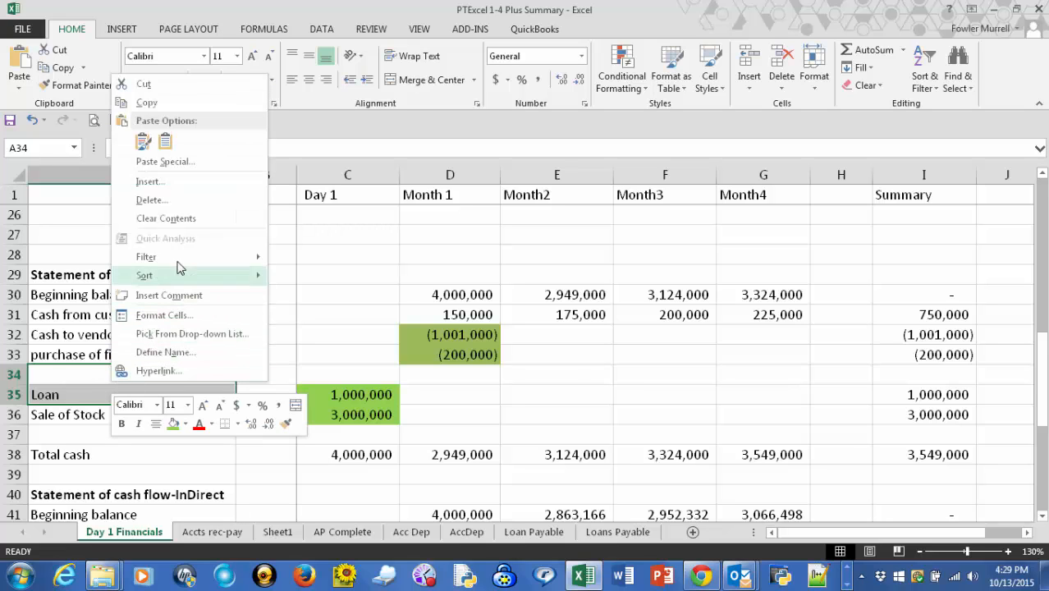
pyautogui.click(147, 183)
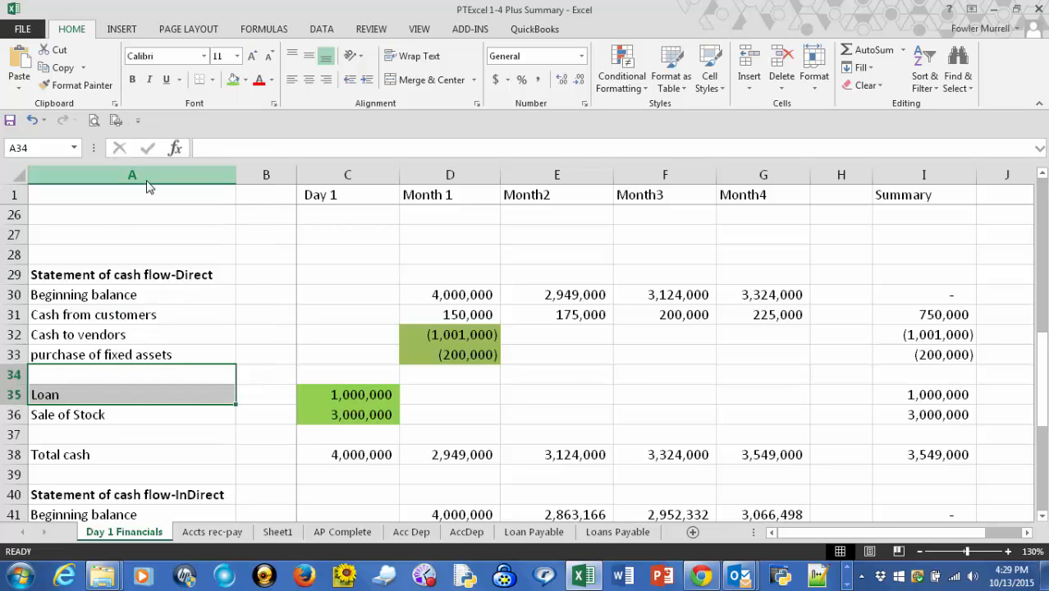
pyautogui.click(127, 182)
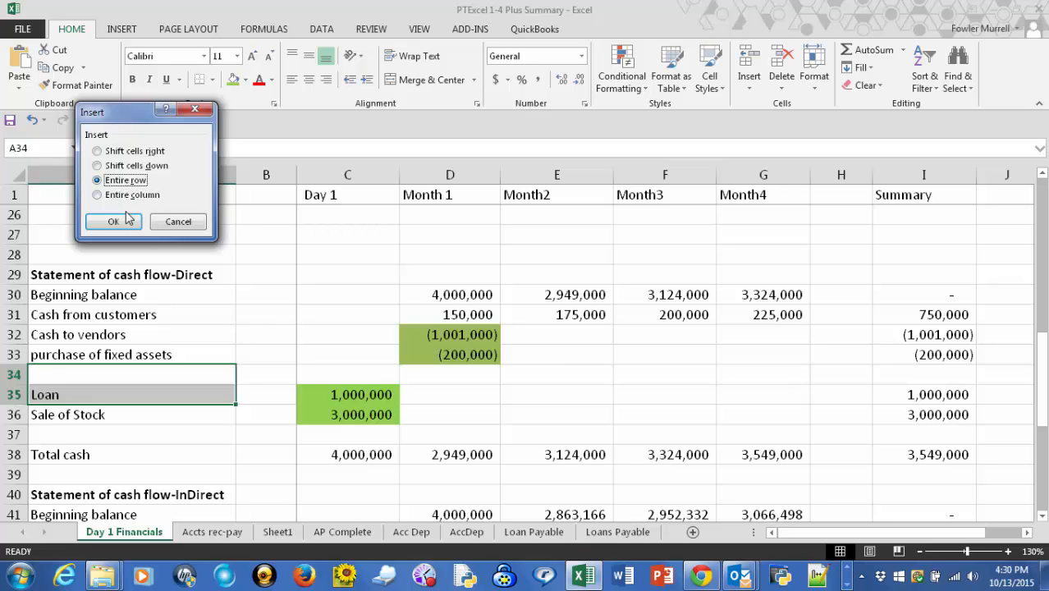
pyautogui.click(121, 221)
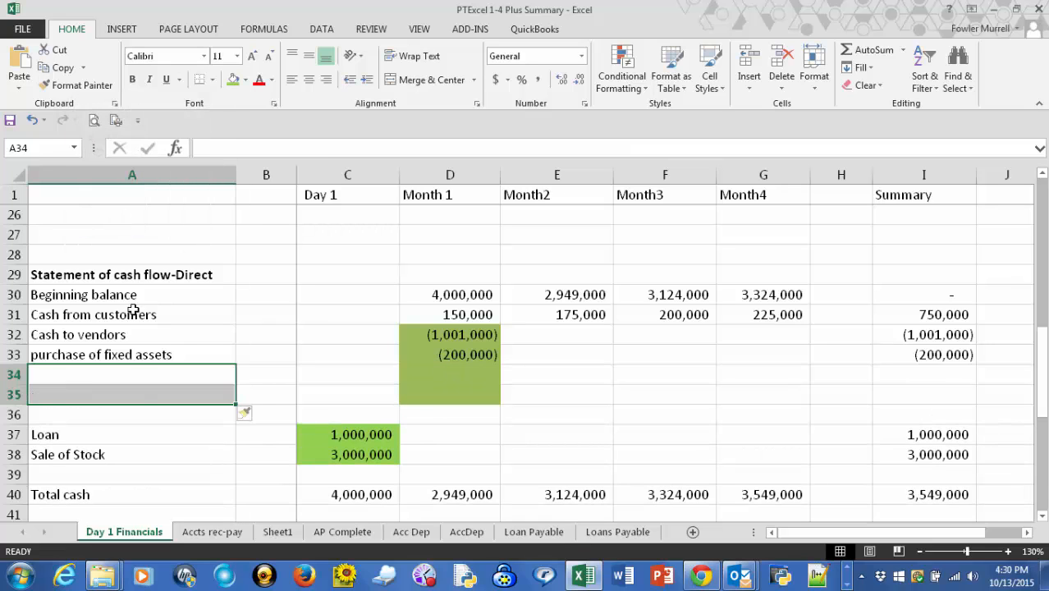
pyautogui.click(170, 452)
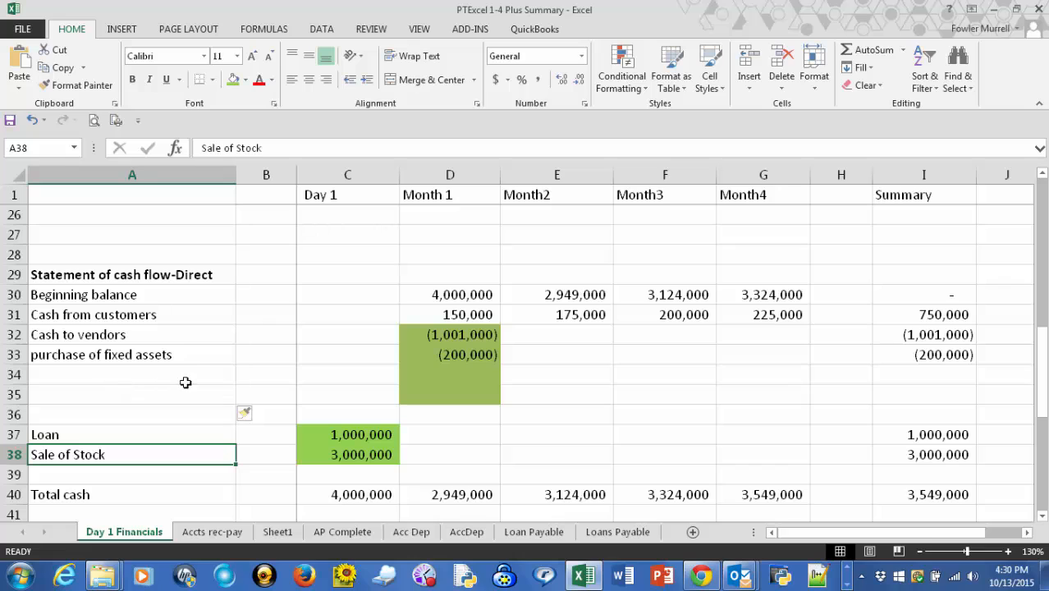
# - Label the two new cash flow rows Payroll in A34 and Other Expenses in A35
pyautogui.click(84, 379)
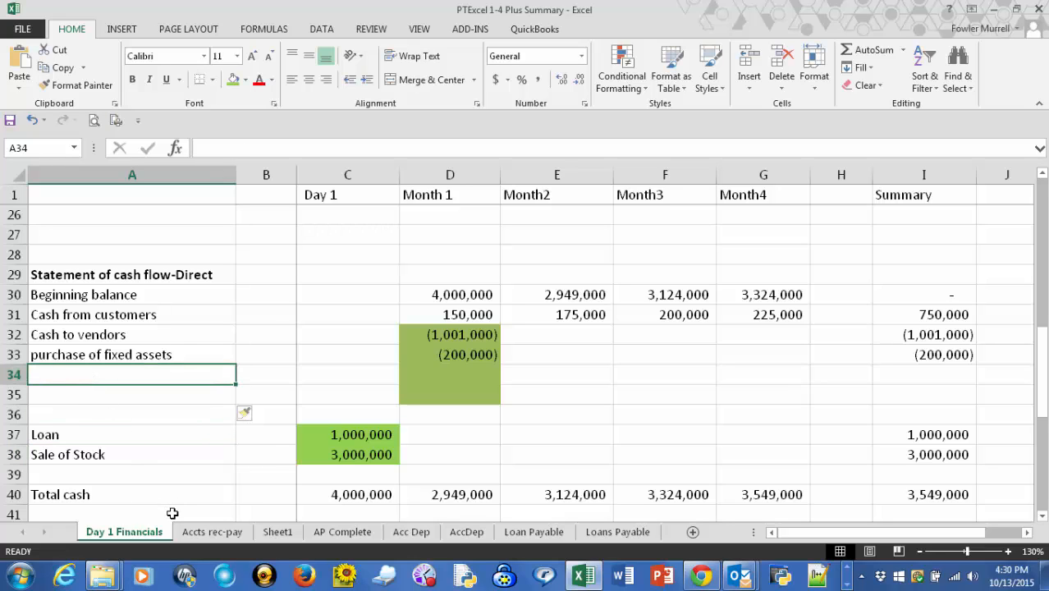
pyautogui.write('Payroll')
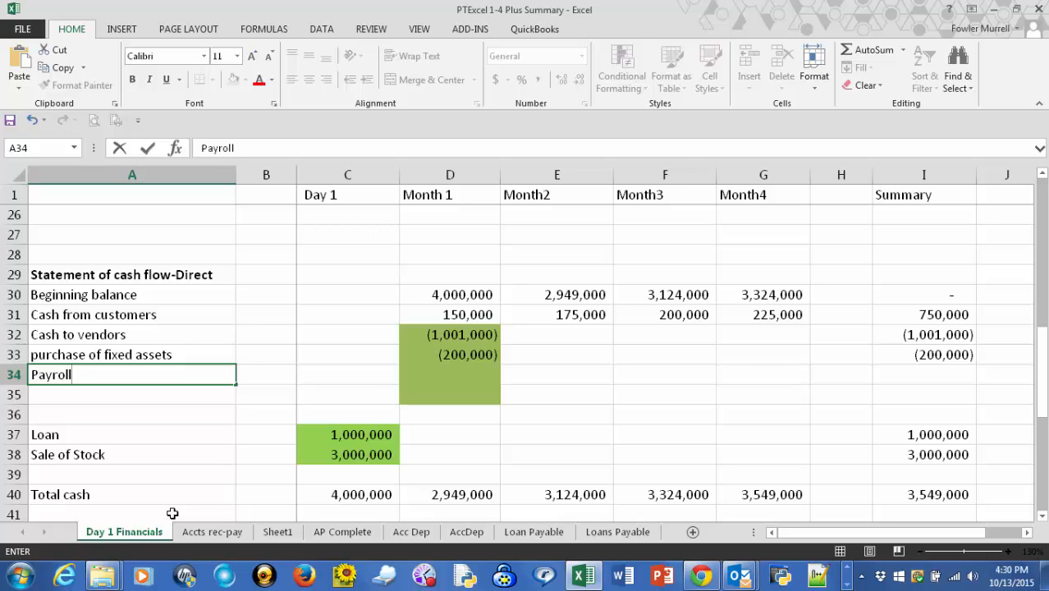
pyautogui.press('Return')
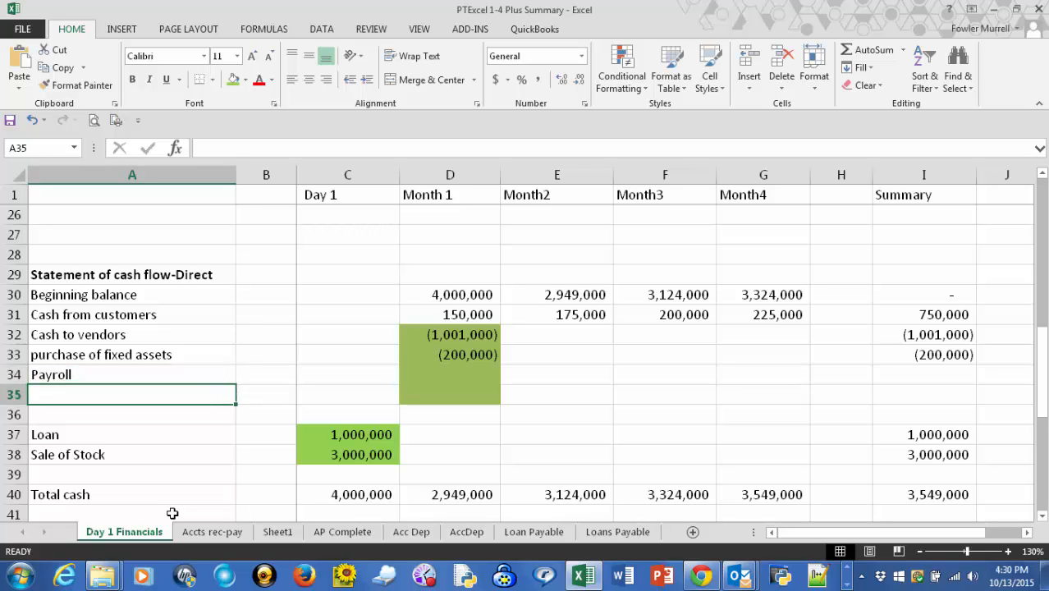
pyautogui.write('Ot')
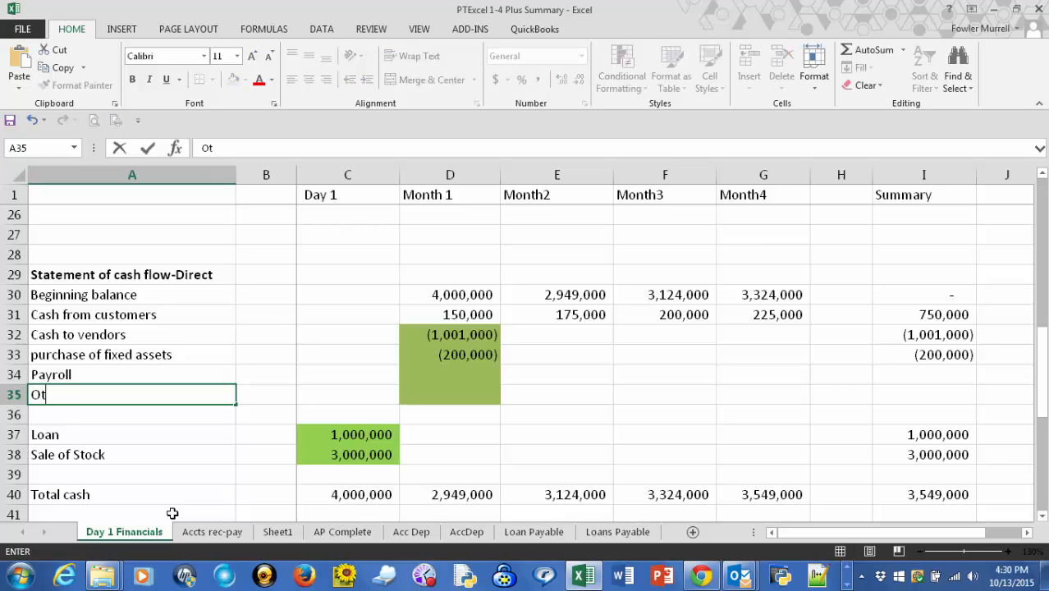
pyautogui.write('her')
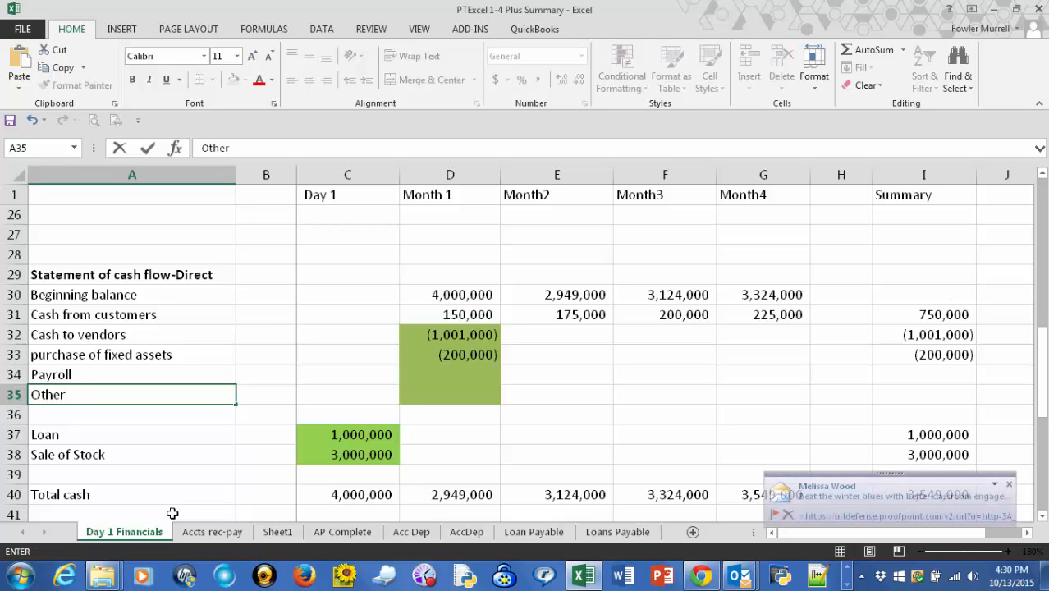
pyautogui.write(' Expenses')
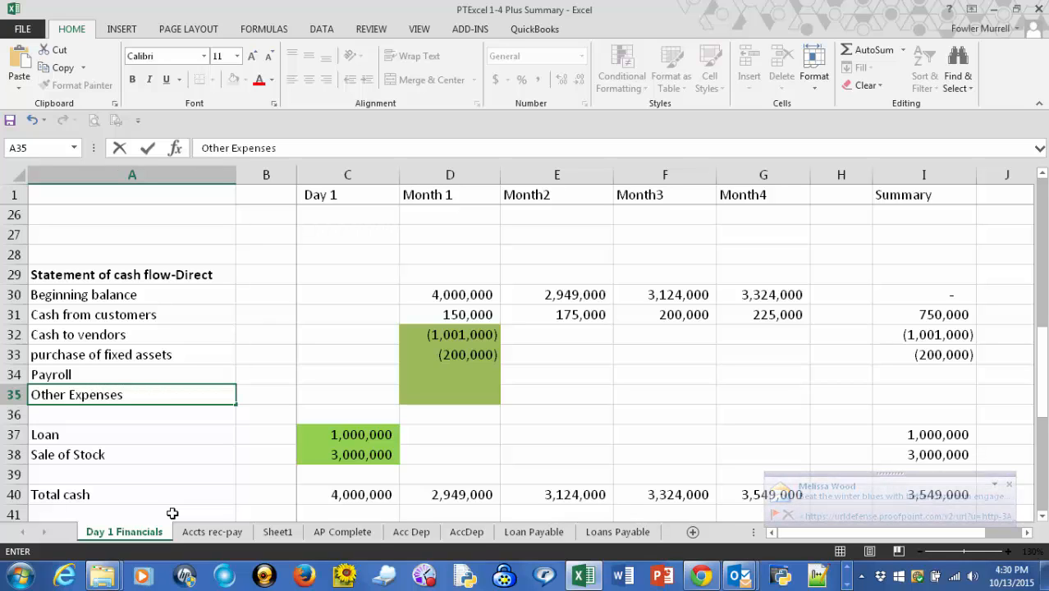
pyautogui.press('Tab')
pyautogui.press('Tab')
pyautogui.press('Tab')
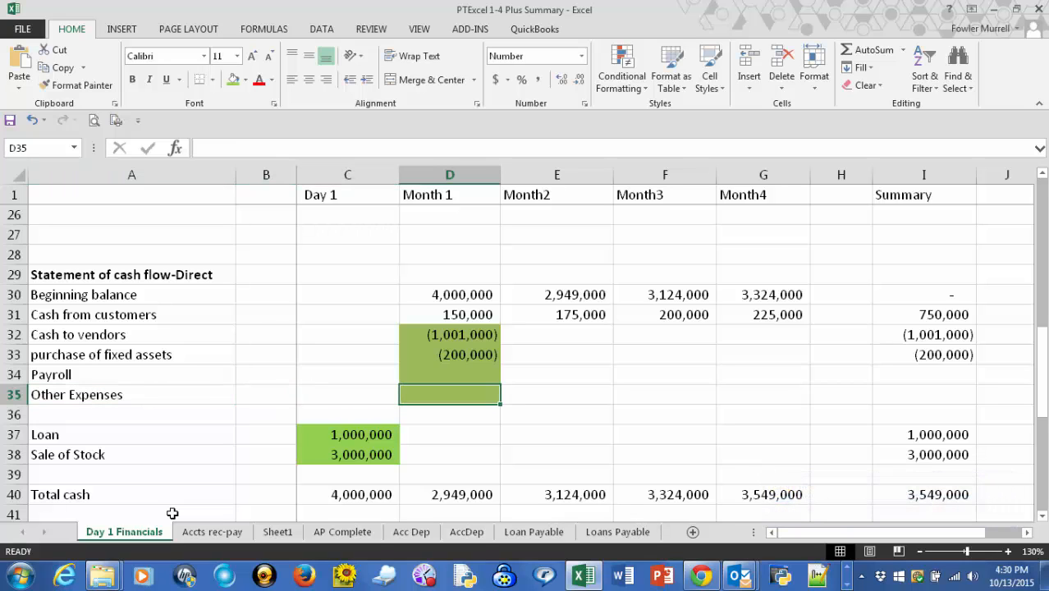
# - Remove the fill color from the Month 1 Payroll and Other Expenses cells, D34:D35
pyautogui.press('Up')
pyautogui.press('Down')
pyautogui.scroll(2, 173, 512)
pyautogui.scroll(1, 172, 477)
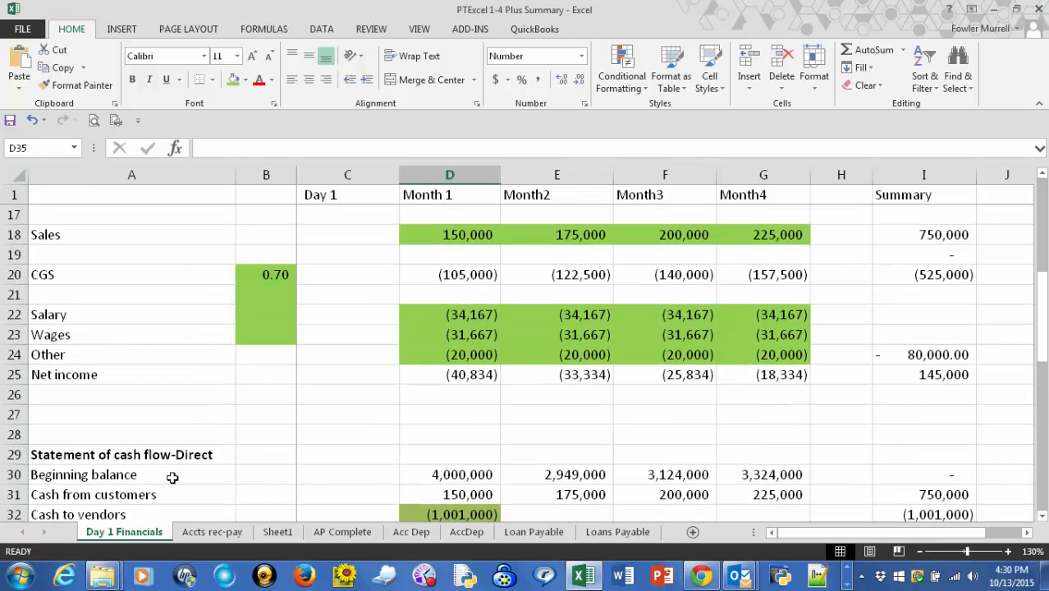
pyautogui.scroll(-1, 173, 477)
pyautogui.scroll(1, 170, 476)
pyautogui.scroll(-1, 171, 477)
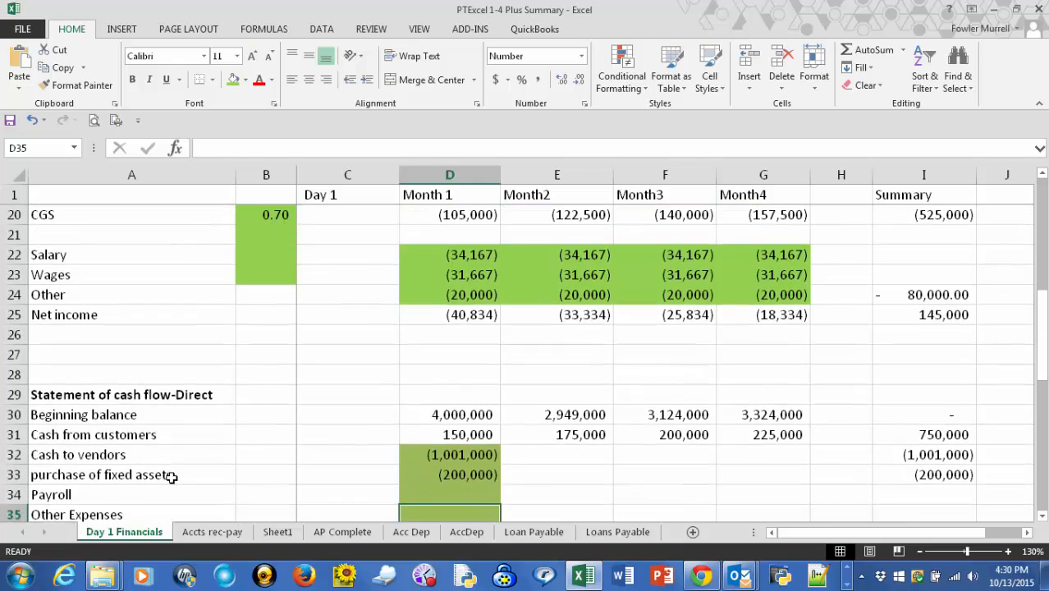
pyautogui.scroll(-2, 170, 477)
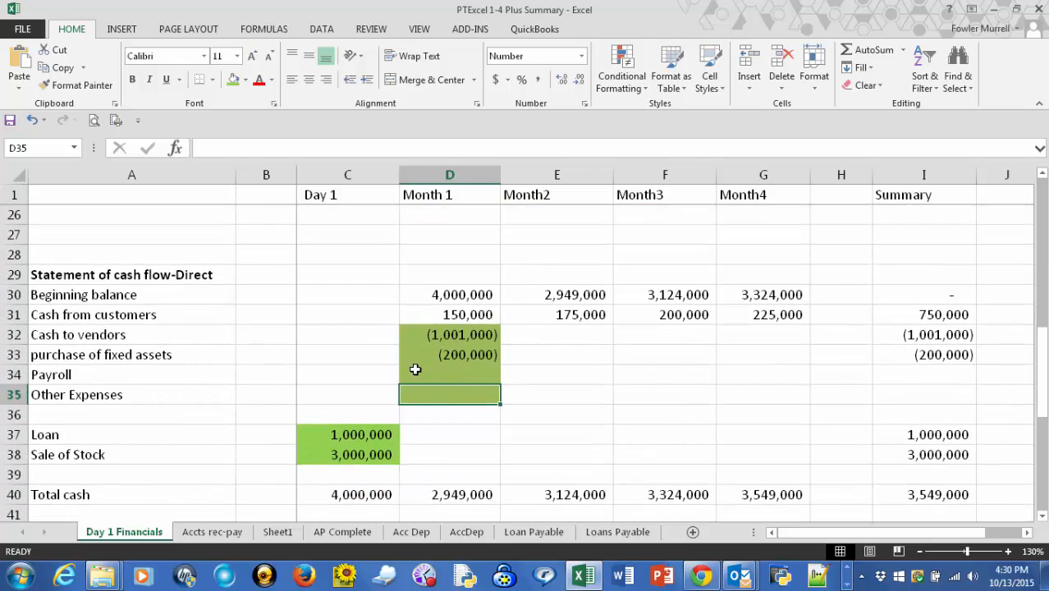
pyautogui.moveTo(415, 369); pyautogui.dragTo(445, 383)
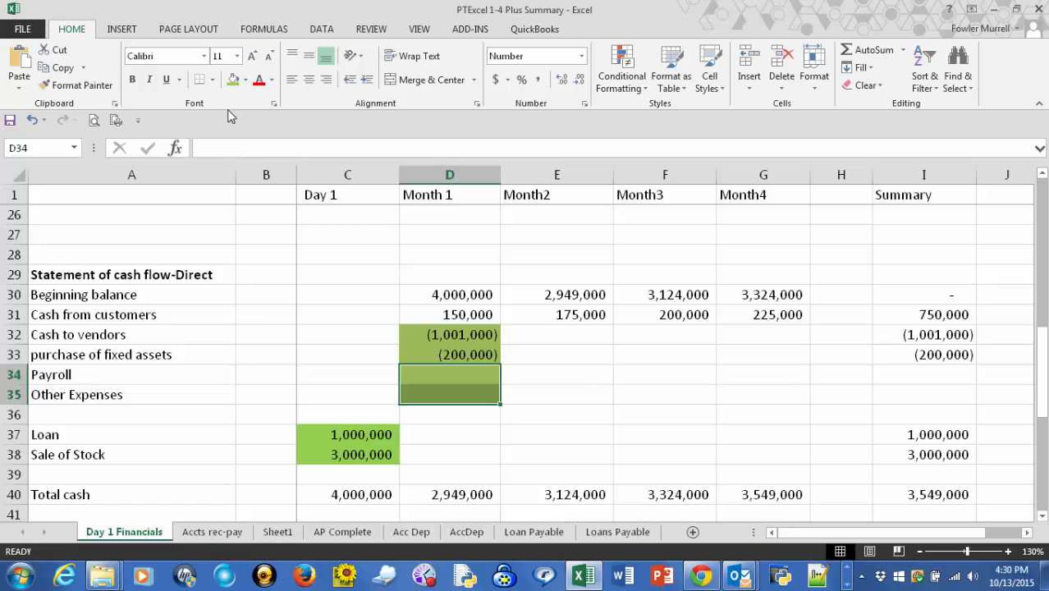
pyautogui.click(244, 79)
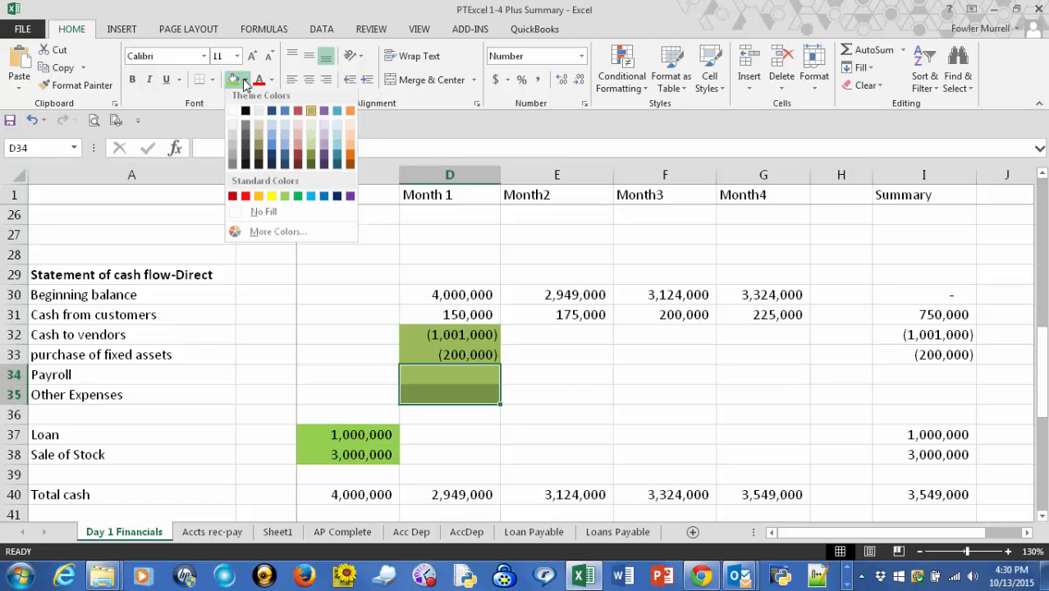
pyautogui.click(262, 215)
pyautogui.click(529, 394)
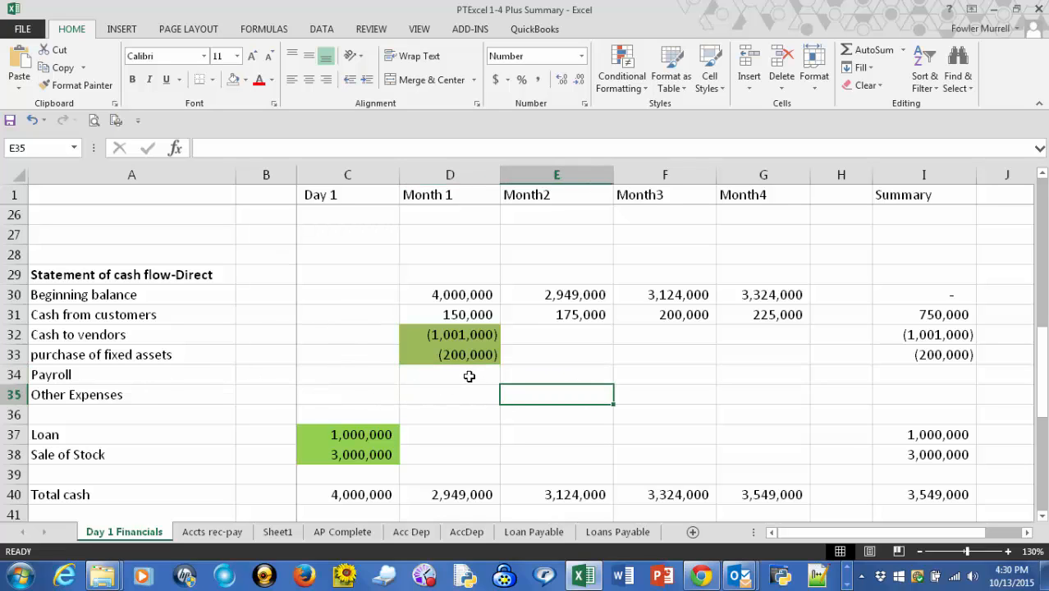
# - Enter the formula =-SUM(D22:D23) in the Month 1 Payroll cell, D34, to total the salary and wages
pyautogui.click(469, 376)
pyautogui.scroll(2, 640, 382)
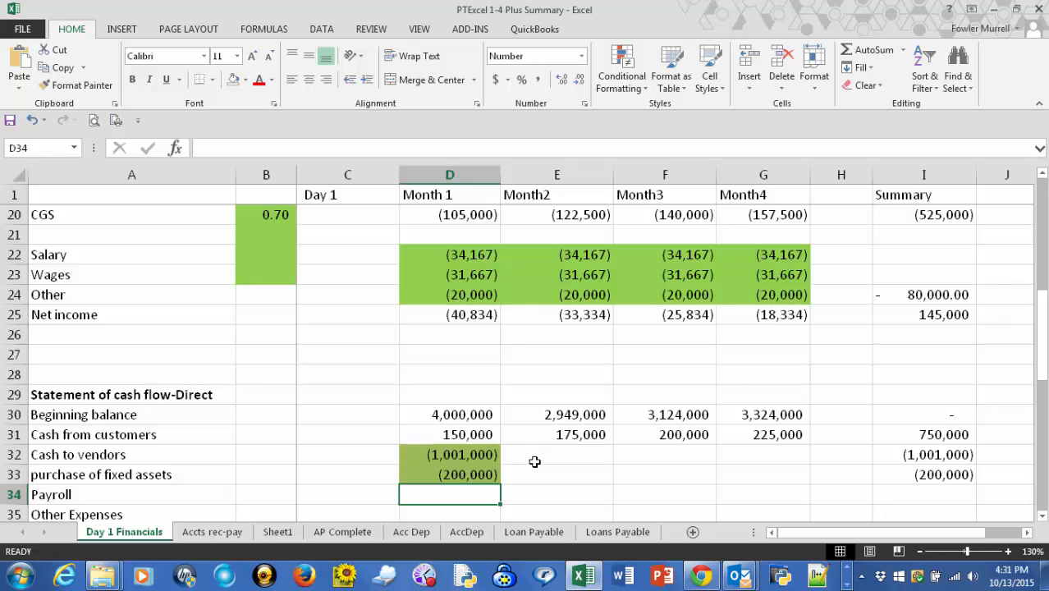
pyautogui.write('=')
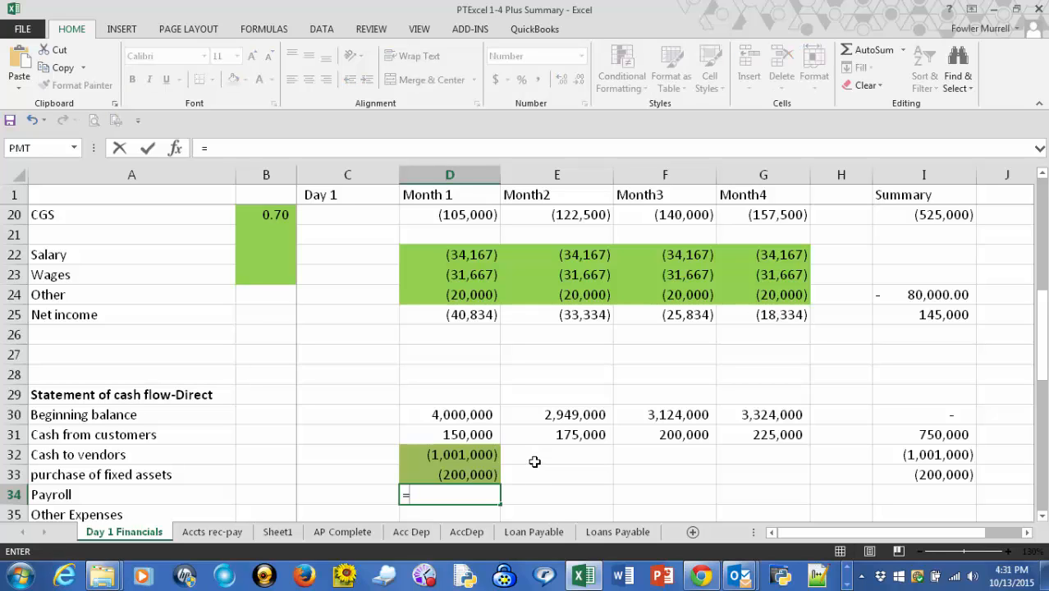
pyautogui.write('-sum(')
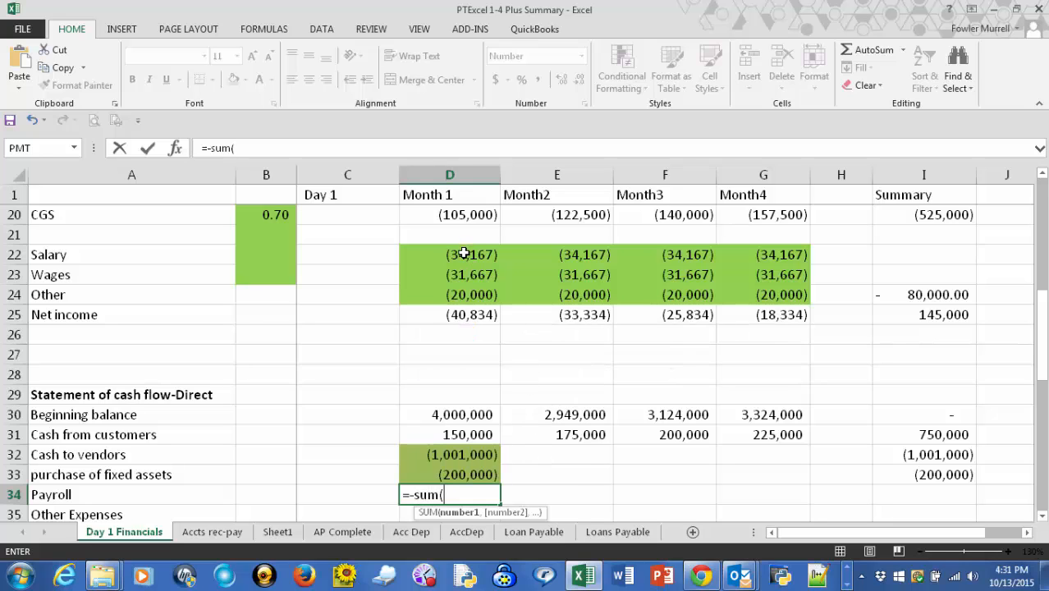
pyautogui.moveTo(463, 255); pyautogui.dragTo(488, 281)
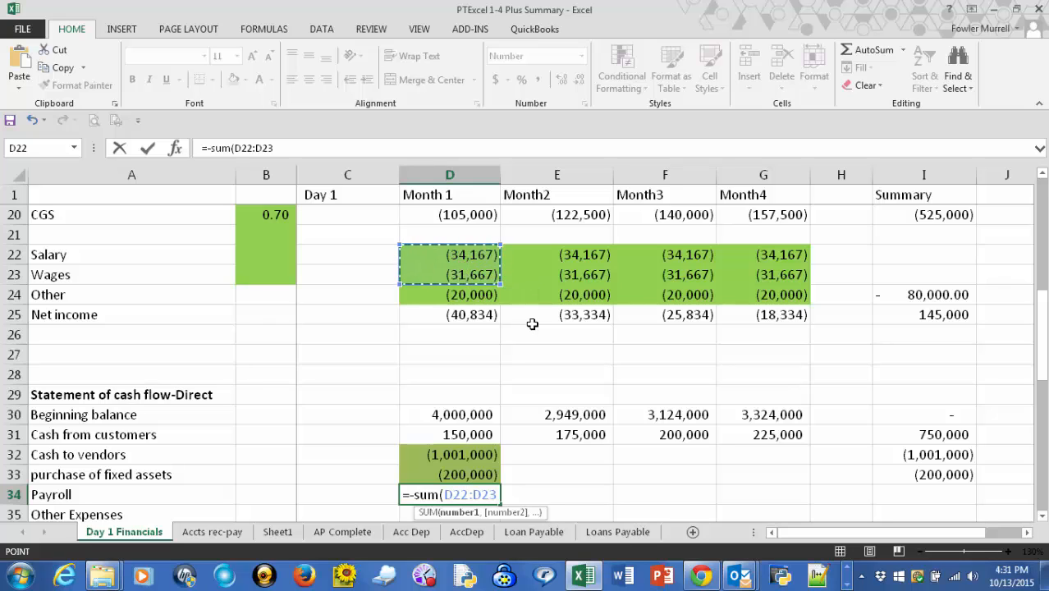
pyautogui.write(')')
pyautogui.press('Tab')
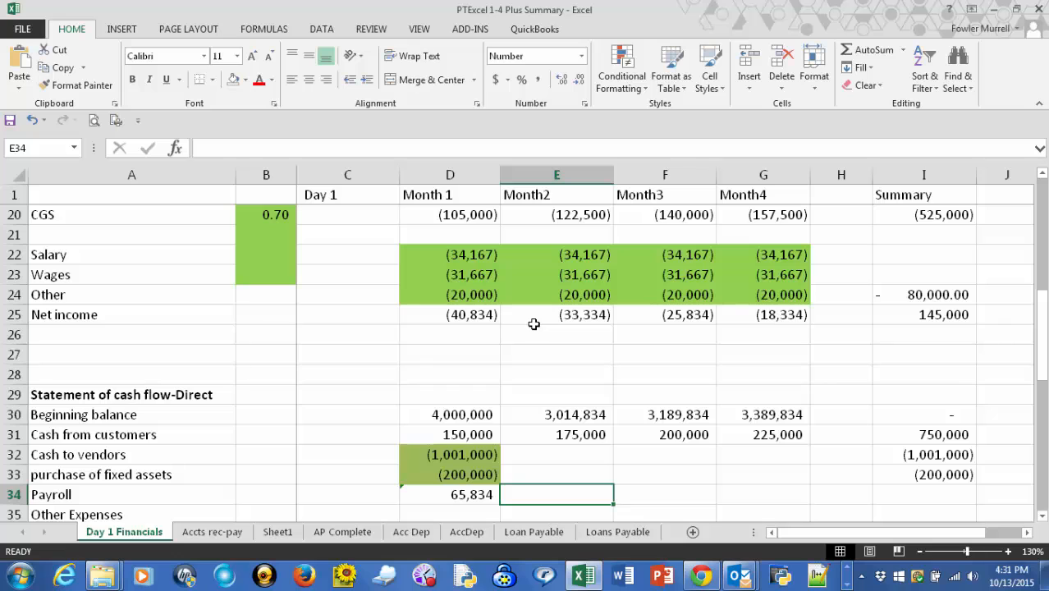
# - Remove the minus sign from the Month 1 Payroll formula in D34, making it =SUM(D22:D23)
pyautogui.scroll(-3, 561, 400)
pyautogui.scroll(1, 542, 398)
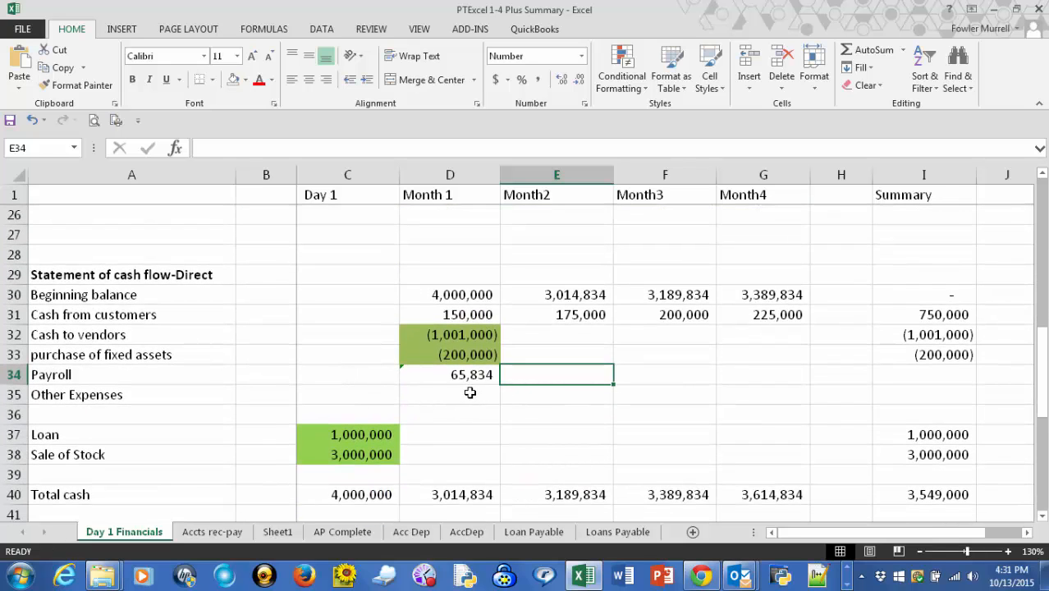
pyautogui.click(469, 393)
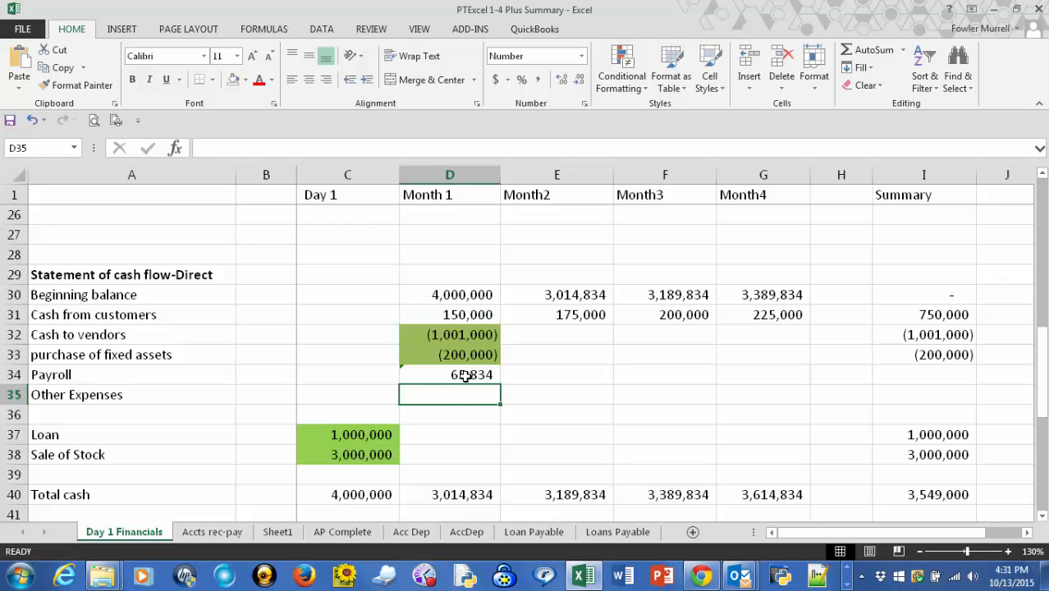
pyautogui.click(465, 375)
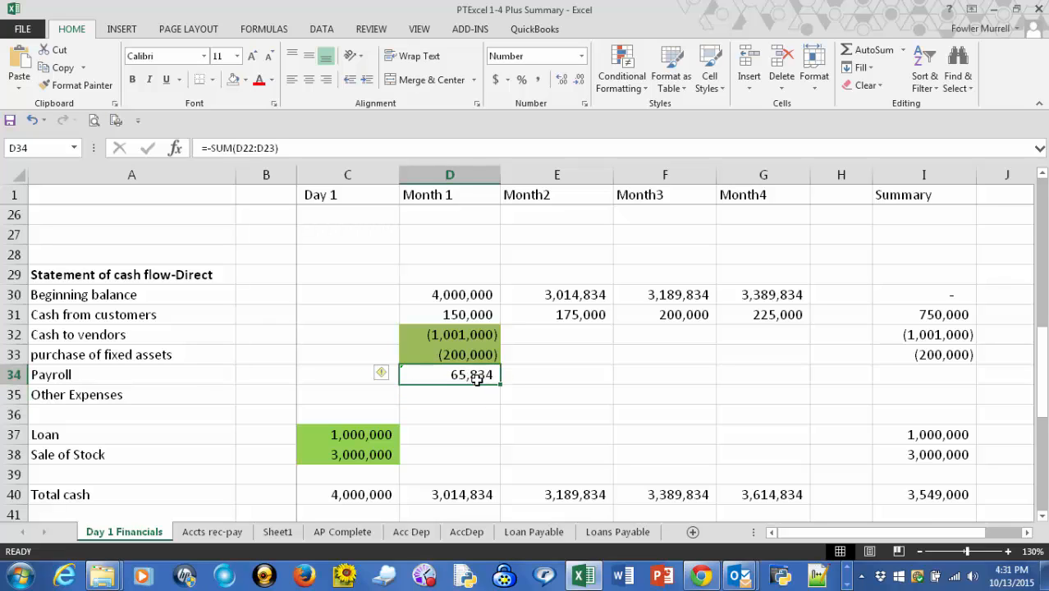
pyautogui.click(210, 148)
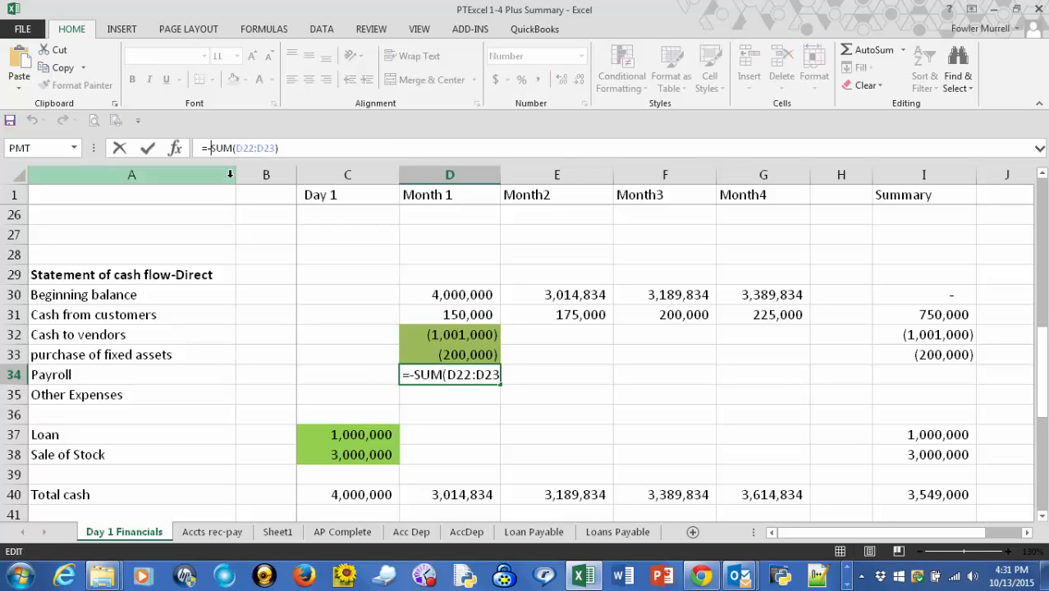
pyautogui.press('BackSpace')
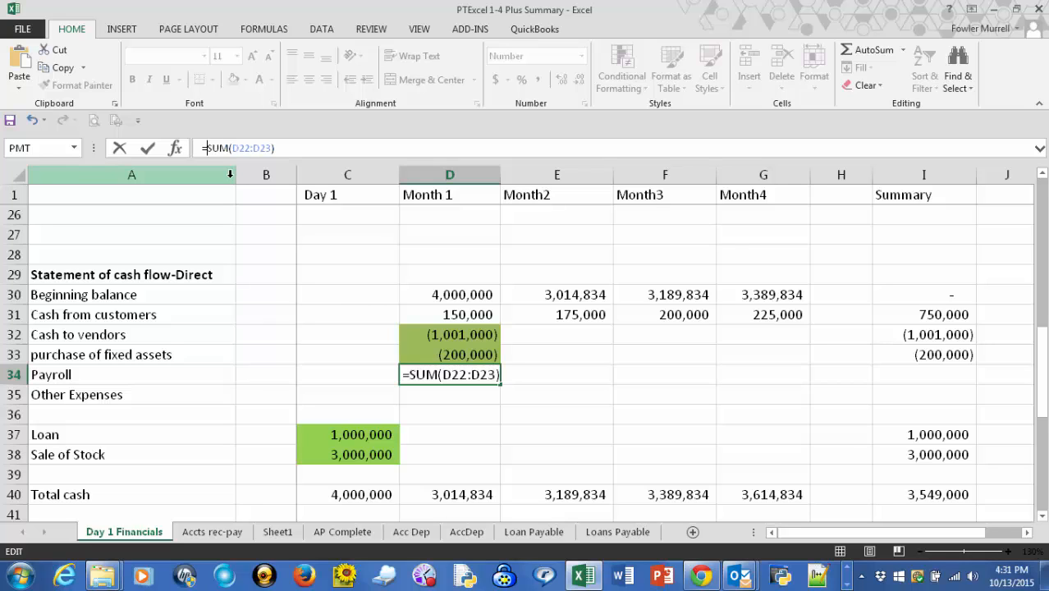
pyautogui.press('Tab')
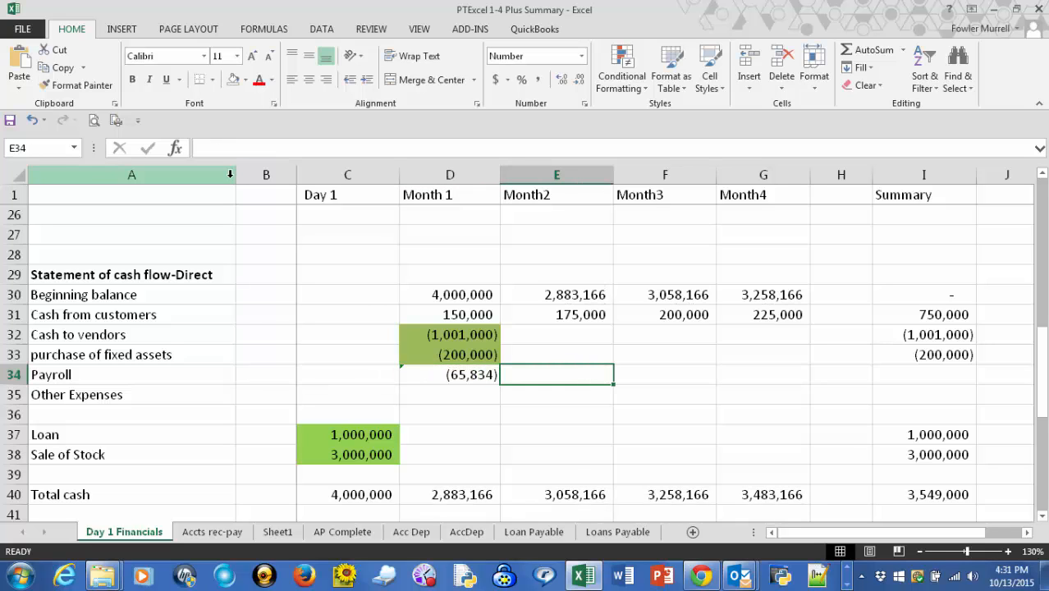
# - Link the Month 1 Other Expenses cell, D35, to the income statement's Other amount with =D24
pyautogui.click(477, 392)
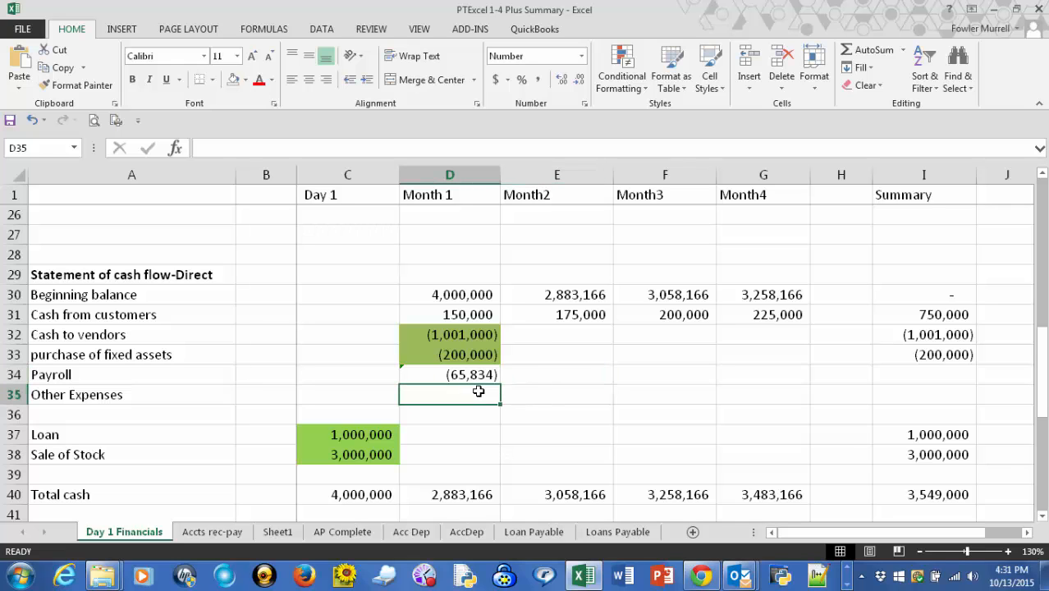
pyautogui.scroll(3, 596, 405)
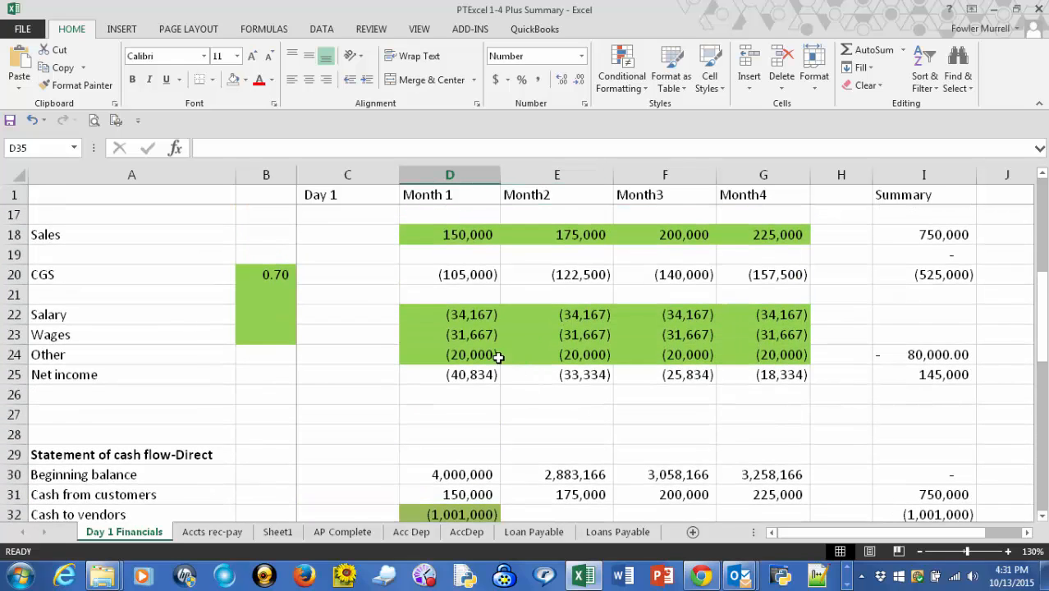
pyautogui.scroll(-2, 566, 431)
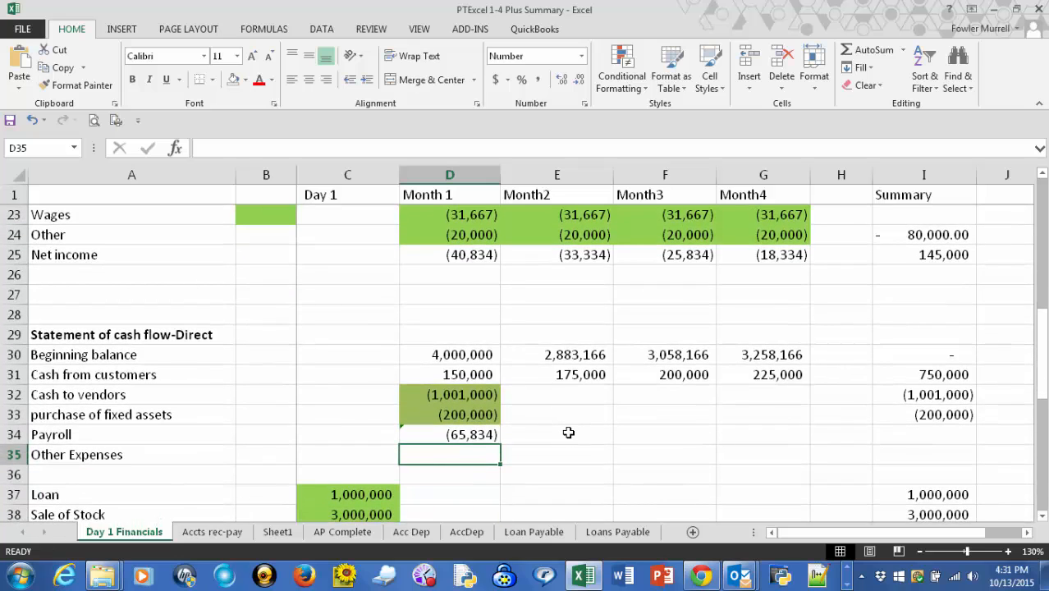
pyautogui.write('=')
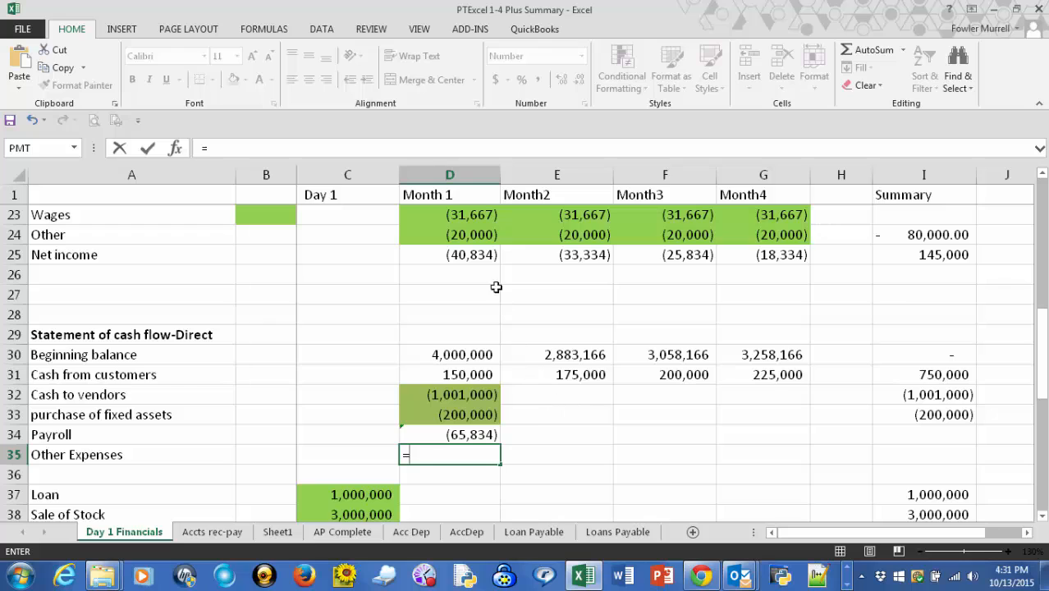
pyautogui.click(465, 234)
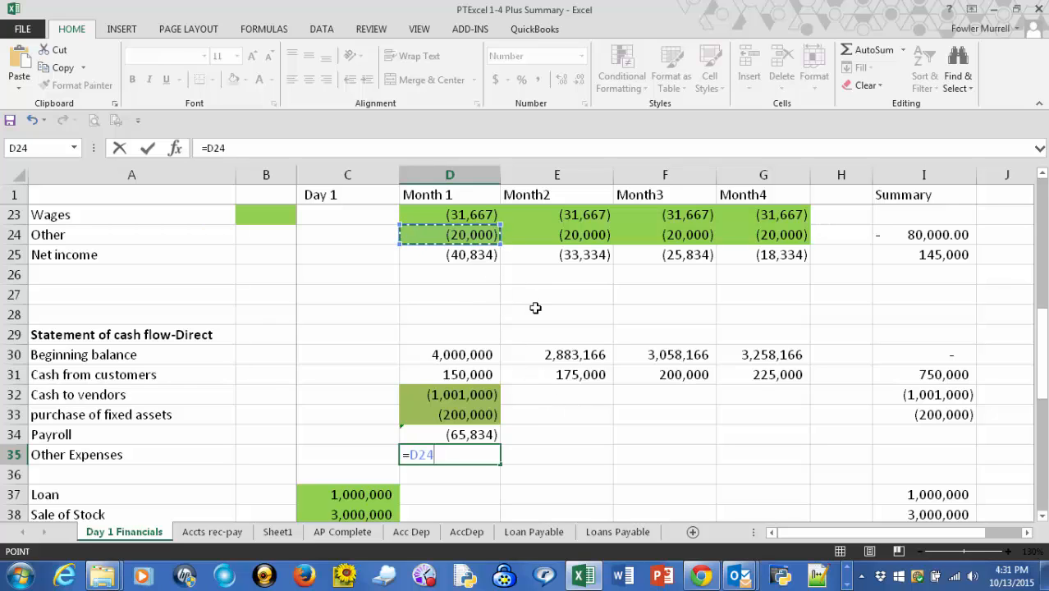
pyautogui.press('Tab')
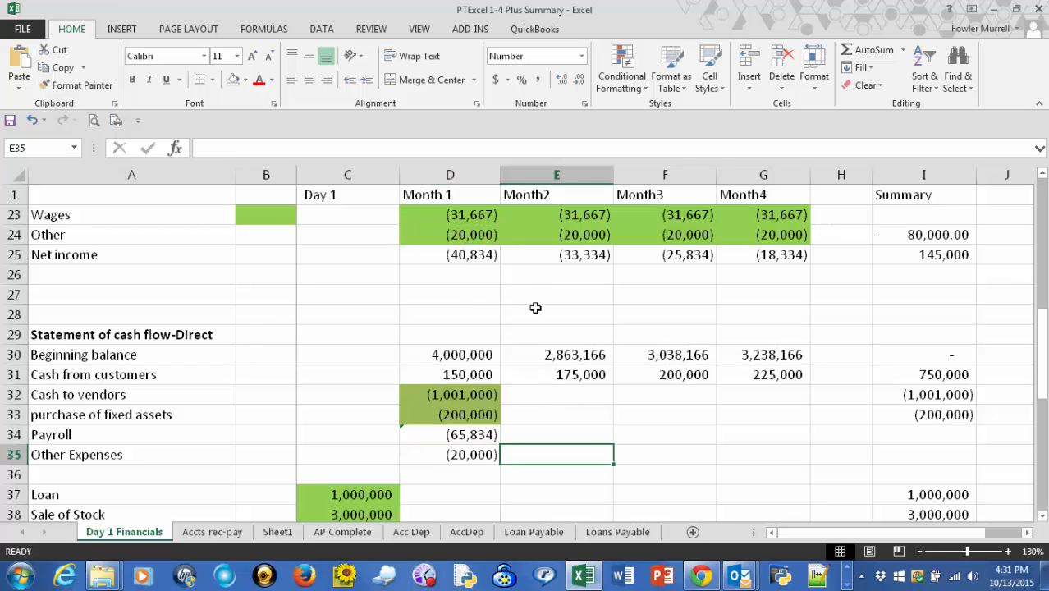
# - Check the balance sheet's difference row 14 for each month against the income statement and direct cash flow entries
pyautogui.scroll(-1, 534, 308)
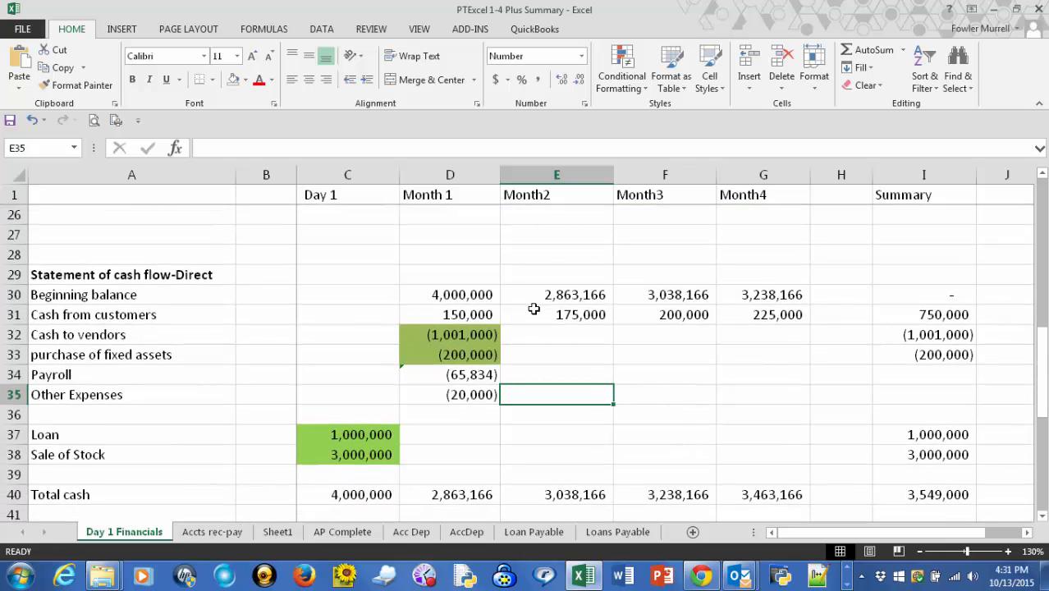
pyautogui.scroll(-2, 534, 308)
pyautogui.scroll(10, 533, 308)
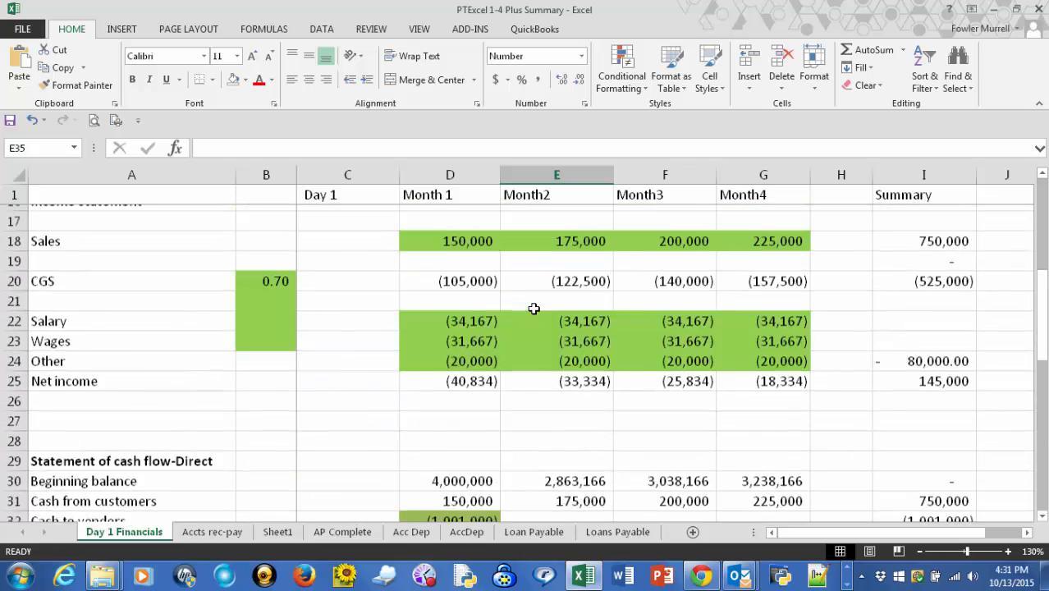
pyautogui.scroll(-5, 533, 309)
pyautogui.scroll(-2, 534, 309)
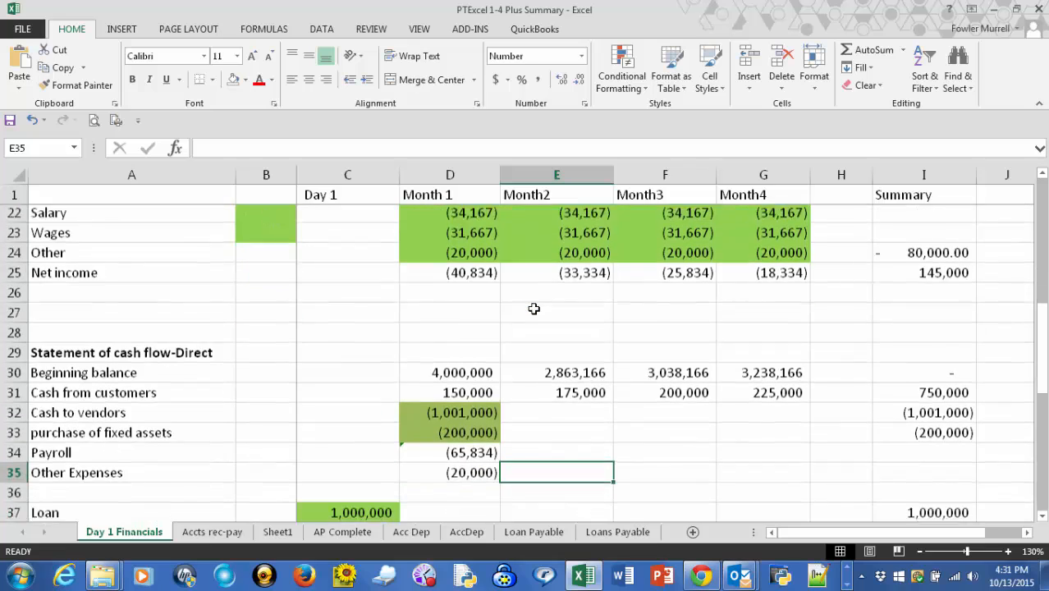
pyautogui.scroll(7, 533, 309)
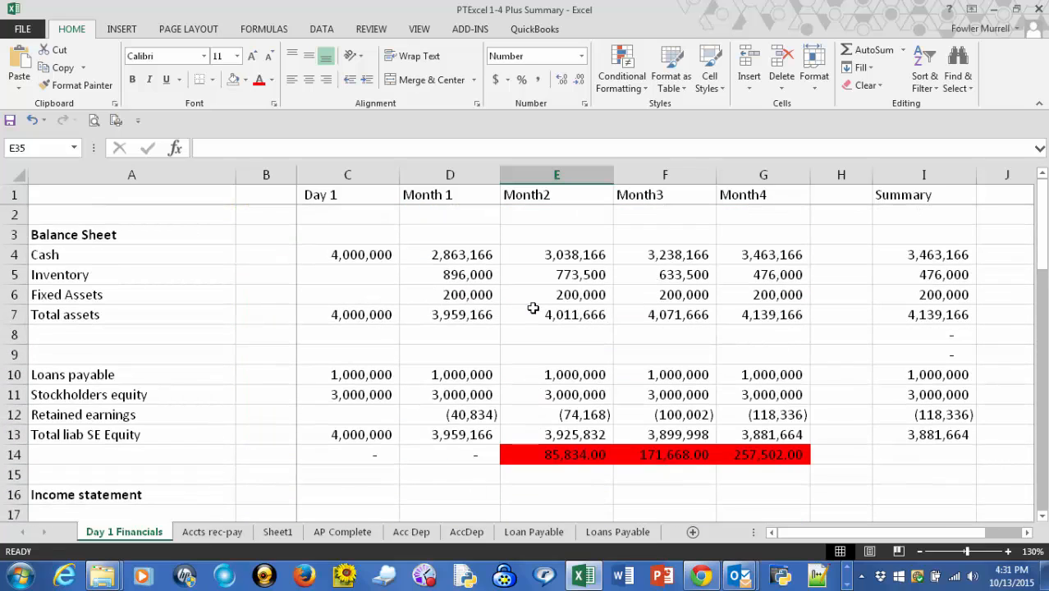
# - Fill the Payroll and Other Expenses formulas in D34:D35 across Month2 to Month4, through column G
pyautogui.scroll(-7, 518, 295)
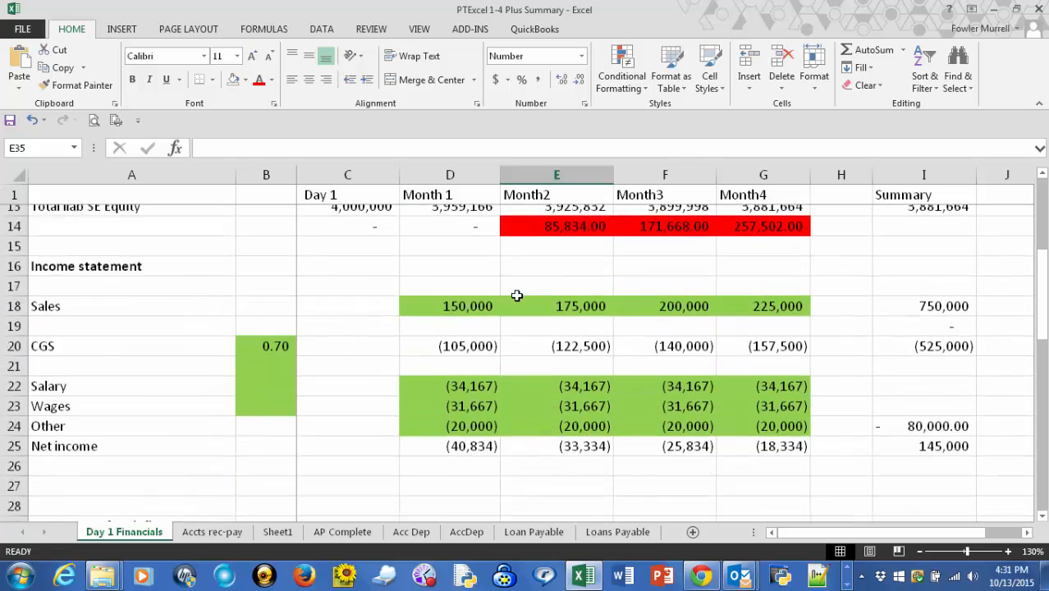
pyautogui.scroll(-2, 516, 295)
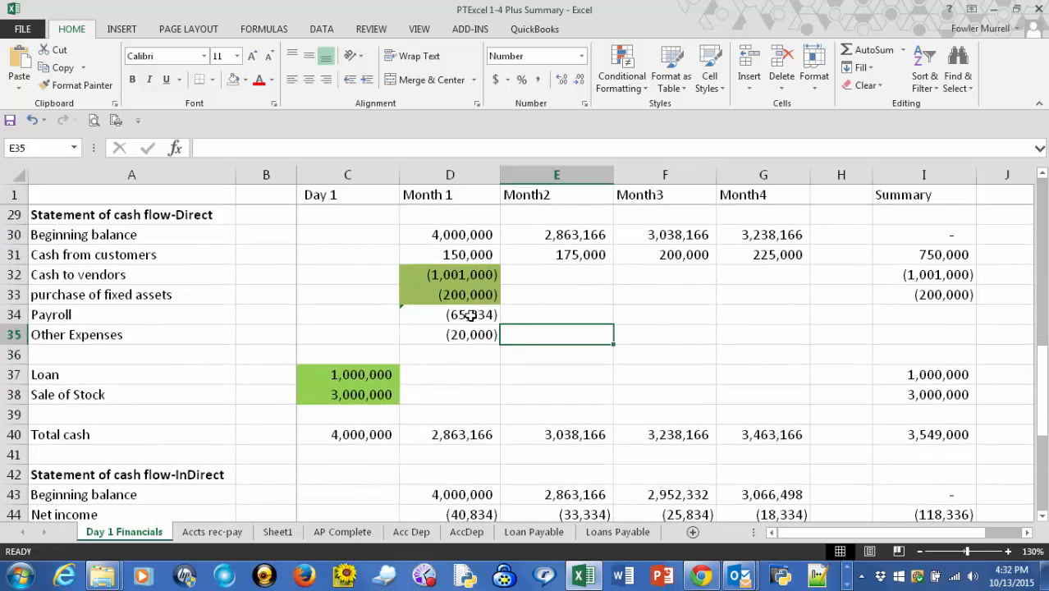
pyautogui.moveTo(467, 316); pyautogui.dragTo(467, 334)
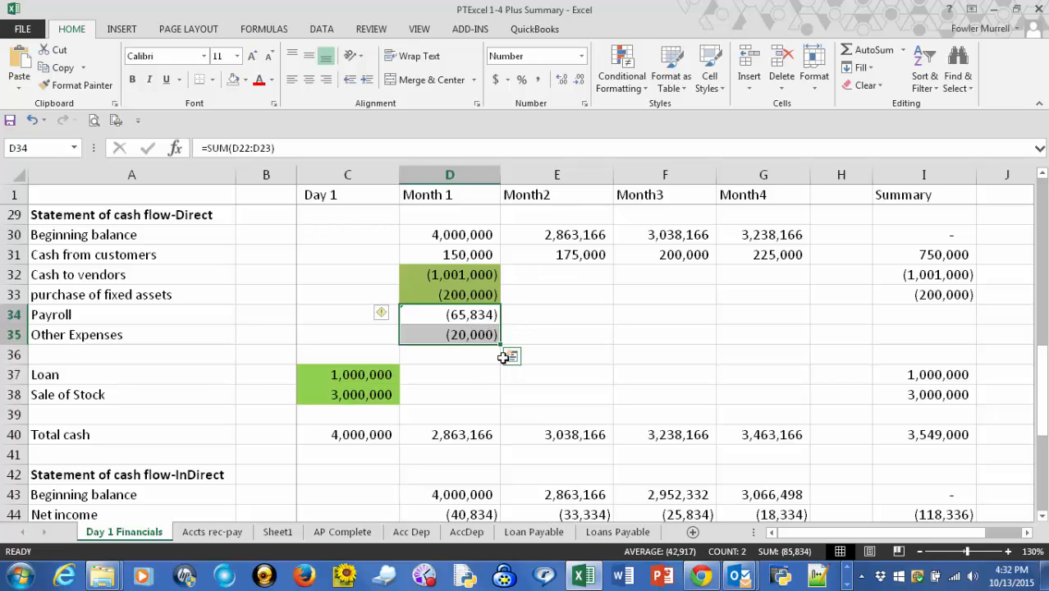
pyautogui.moveTo(501, 347); pyautogui.dragTo(782, 360)
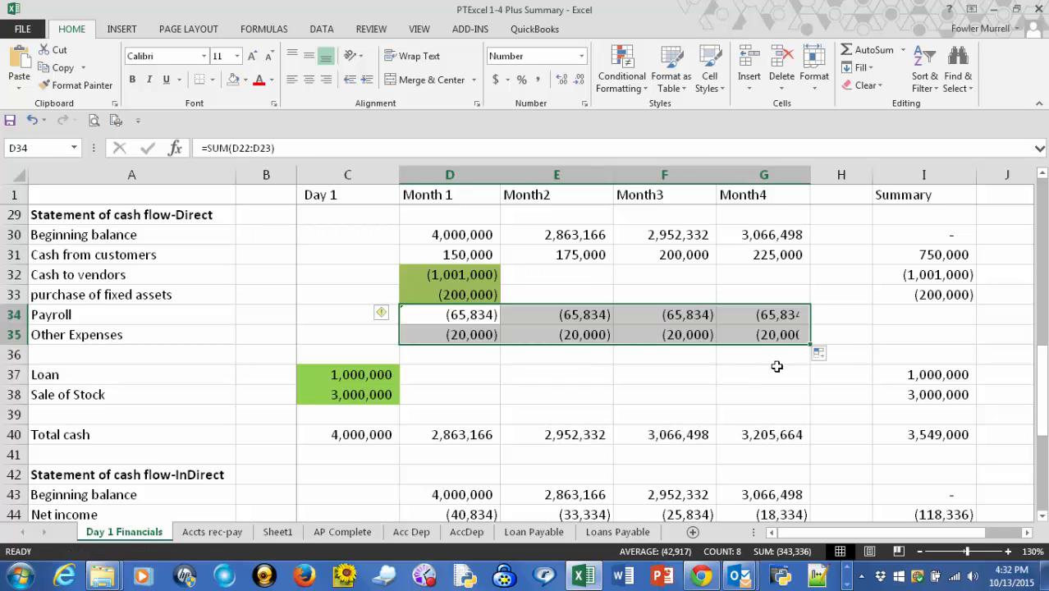
# - Check the balance sheet's difference row 14 and compare the monthly total cash in the direct and indirect cash flow statements
pyautogui.scroll(4, 730, 383)
pyautogui.scroll(5, 730, 383)
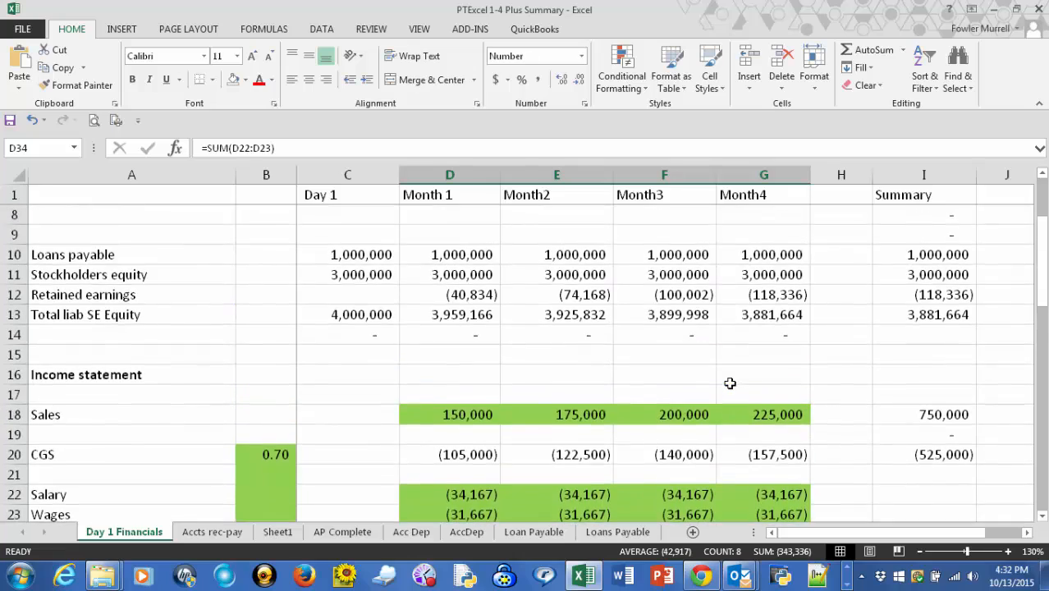
pyautogui.scroll(-7, 730, 383)
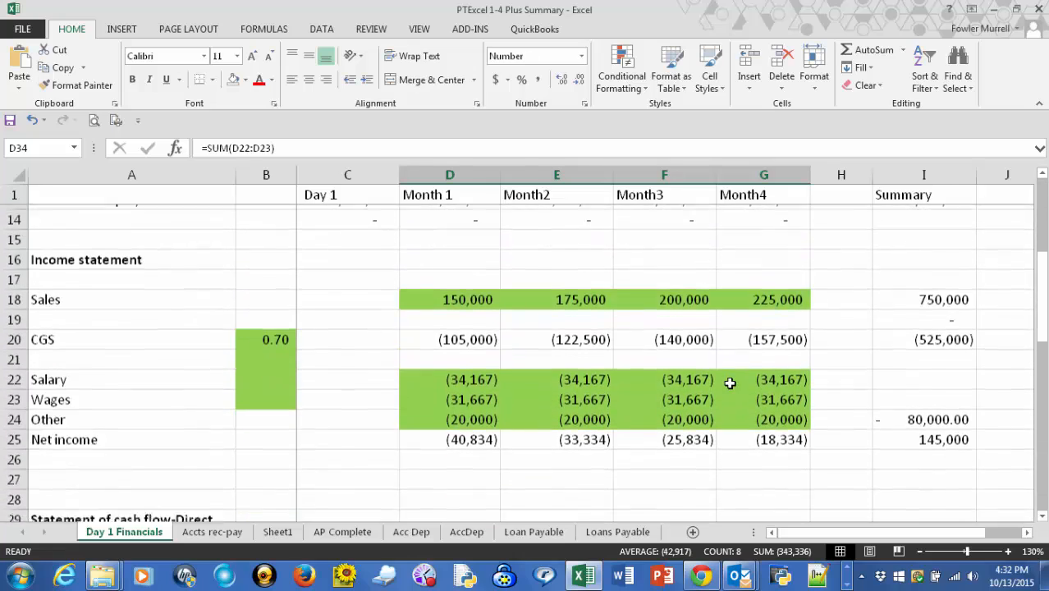
pyautogui.scroll(-3, 729, 383)
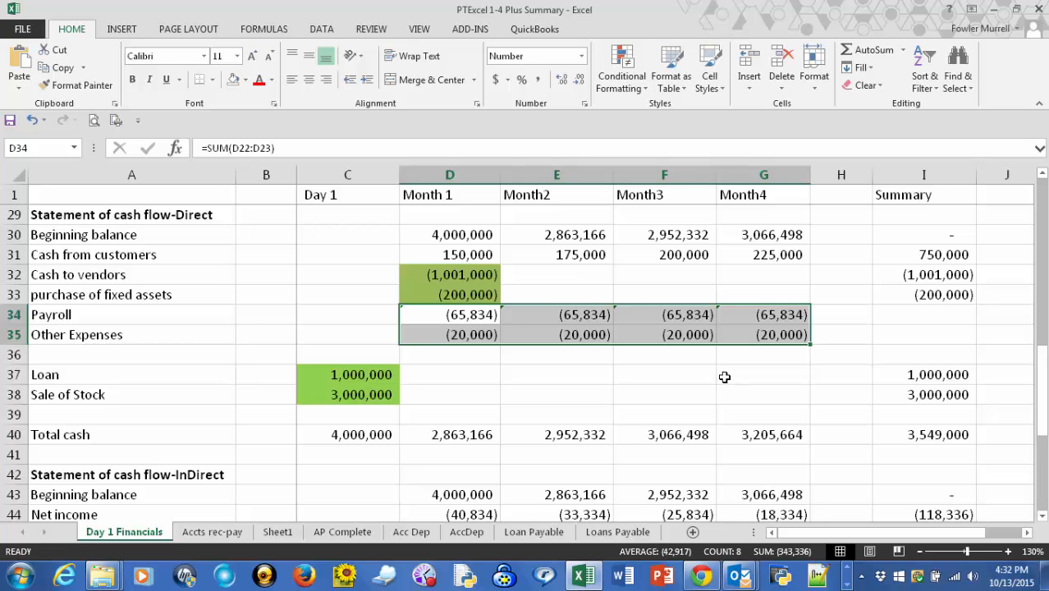
pyautogui.scroll(9, 724, 376)
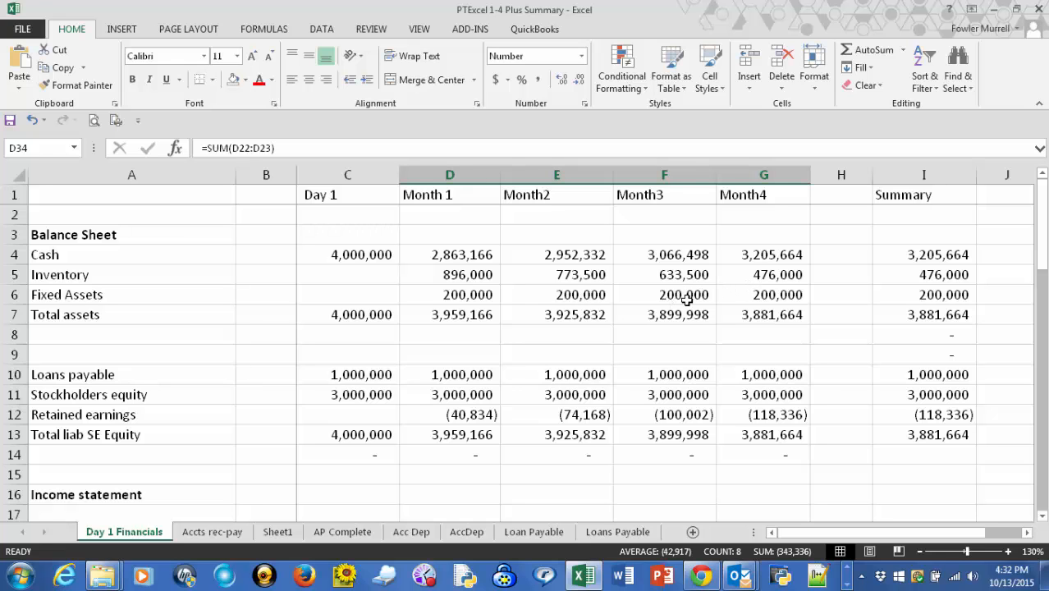
pyautogui.scroll(-4, 718, 358)
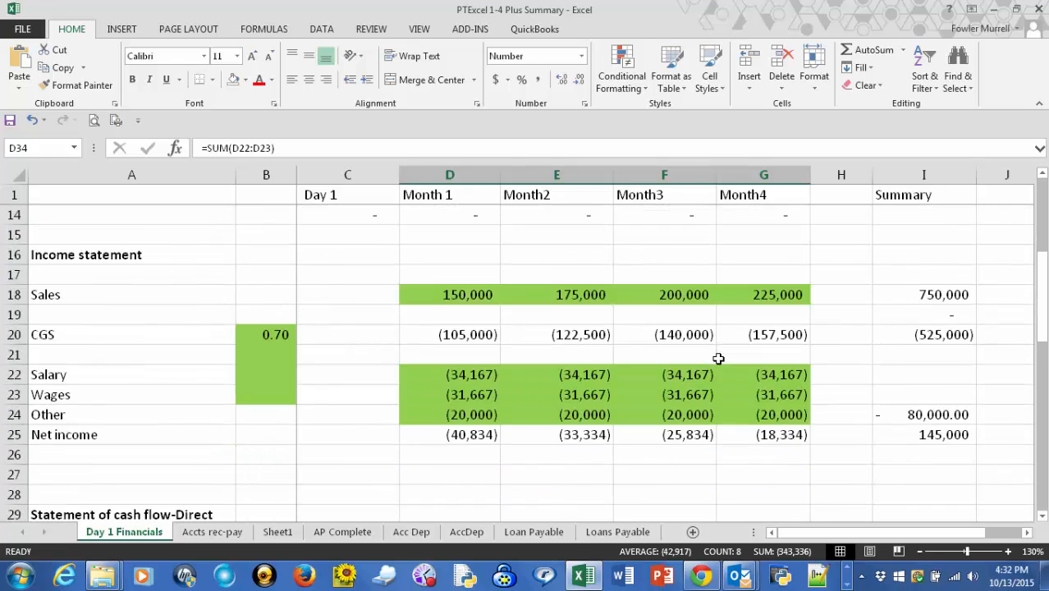
pyautogui.scroll(-4, 718, 358)
pyautogui.scroll(-4, 671, 361)
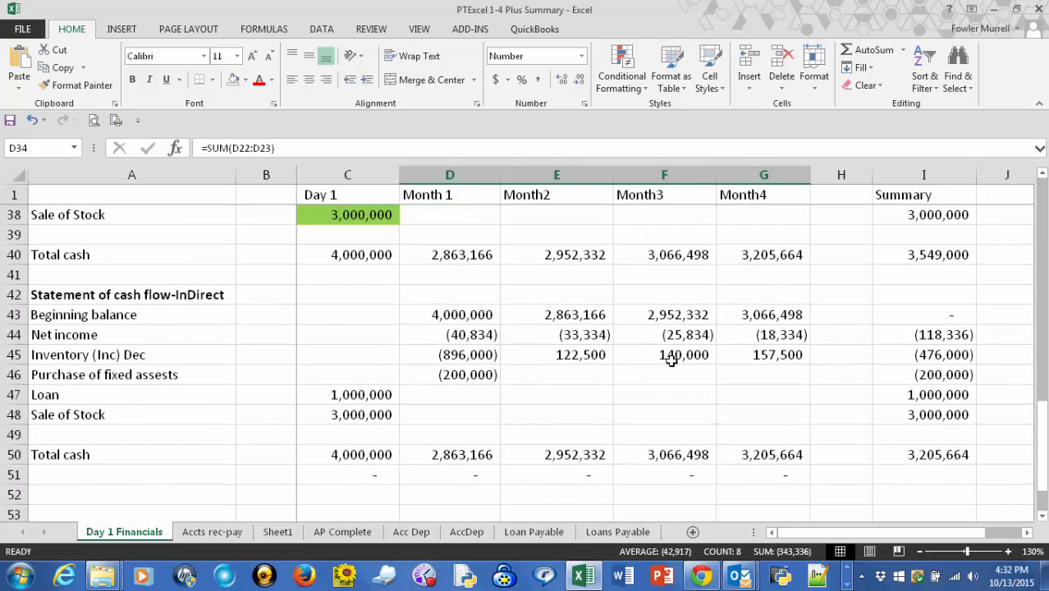
pyautogui.scroll(-1, 670, 361)
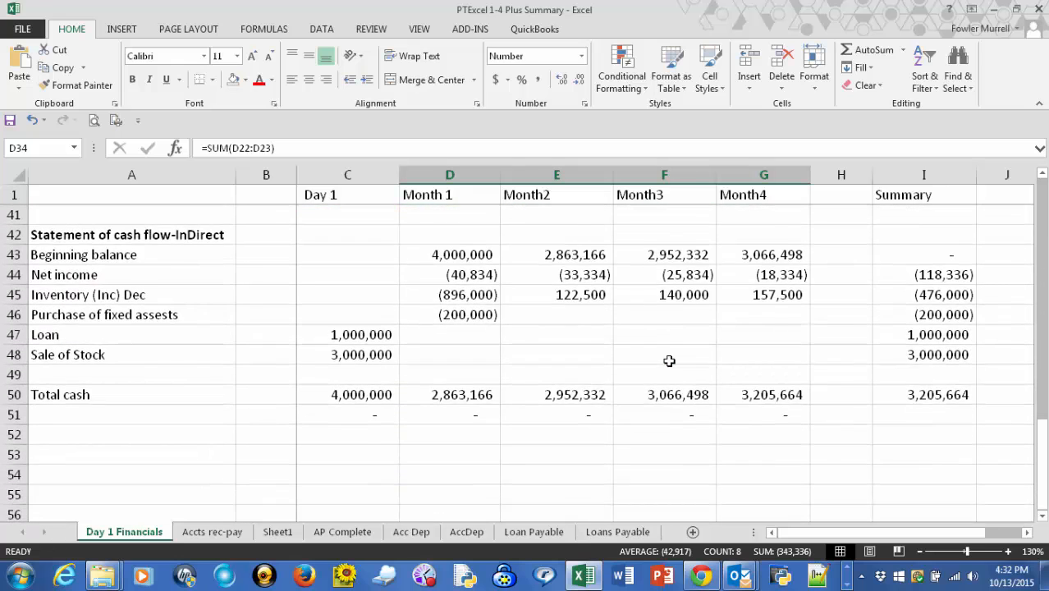
pyautogui.scroll(1, 670, 361)
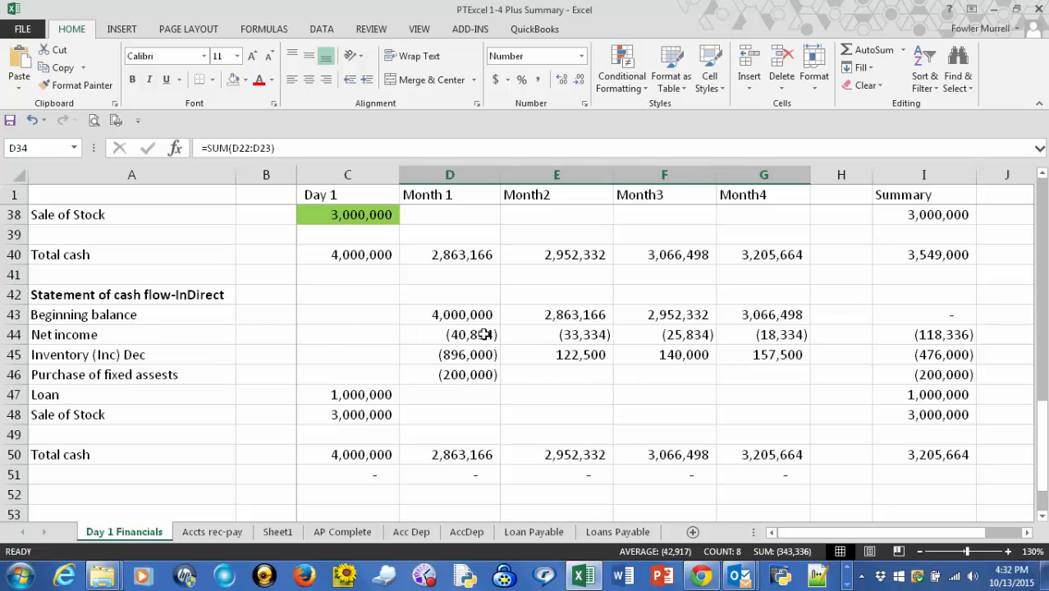
pyautogui.scroll(3, 476, 335)
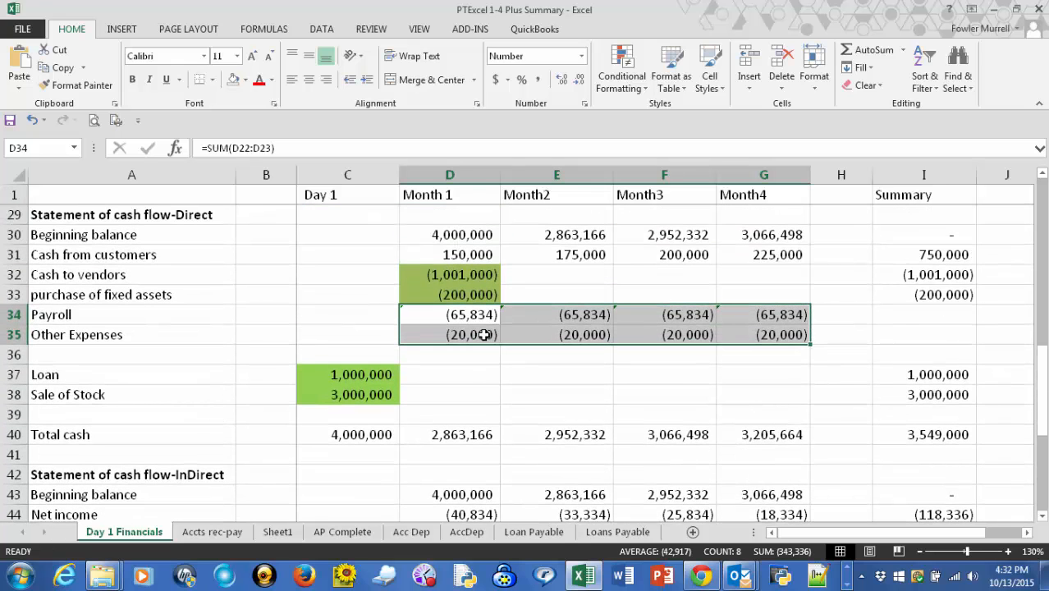
pyautogui.click(489, 351)
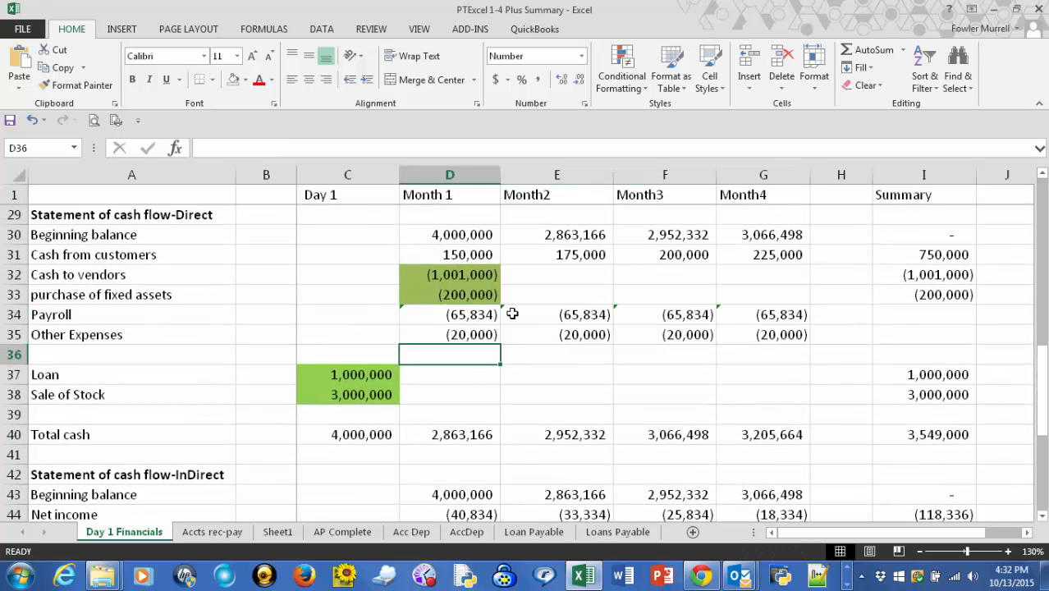
# - Review the monthly income statement, both cash flow statements and the balance sheet, tracing the payroll and other expense amounts through Month4
pyautogui.scroll(-1, 512, 313)
pyautogui.scroll(3, 513, 314)
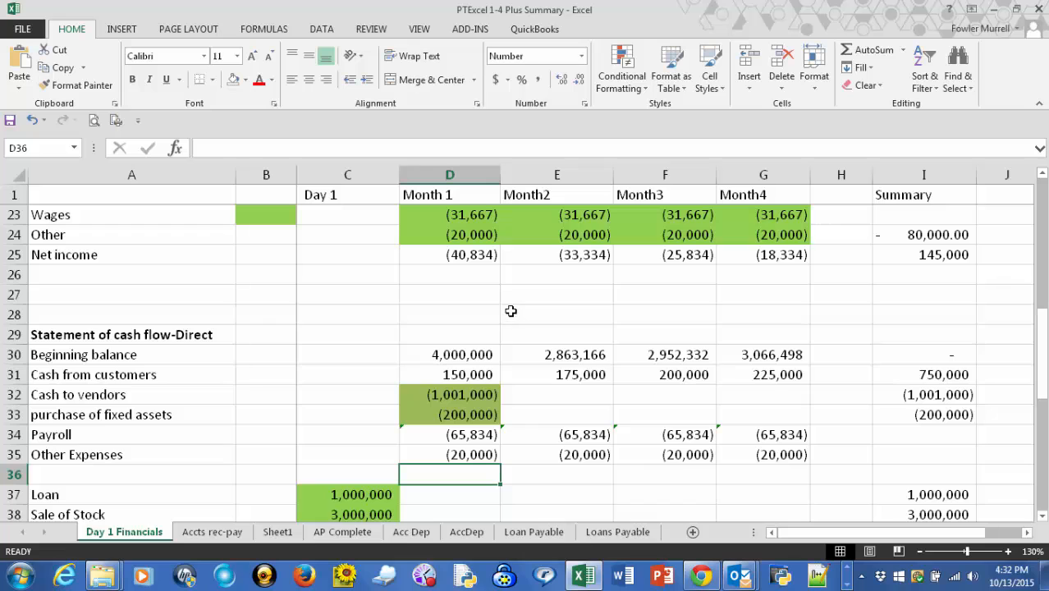
pyautogui.scroll(1, 510, 311)
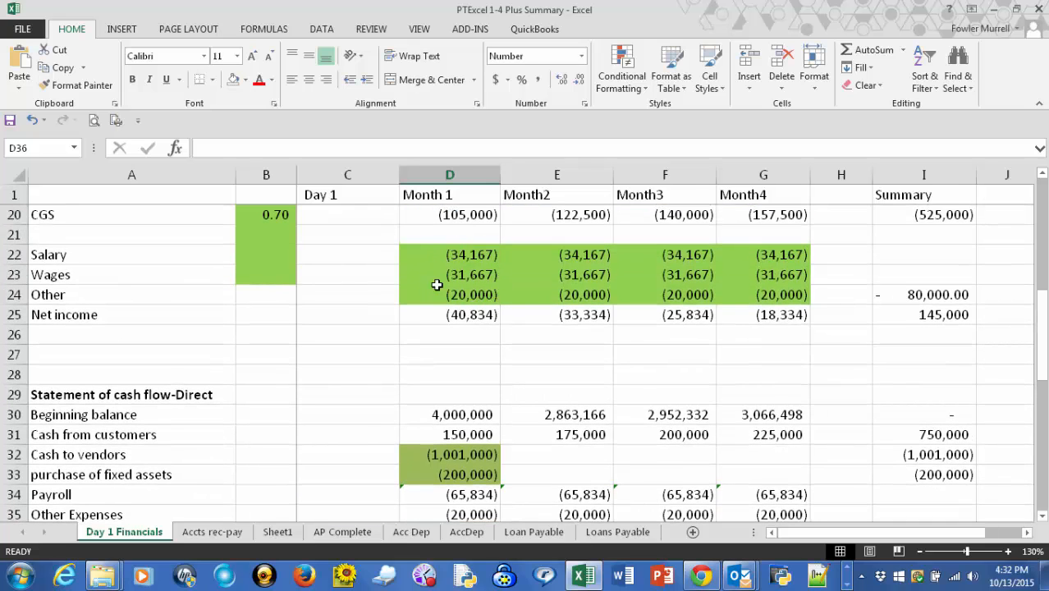
pyautogui.scroll(-4, 522, 357)
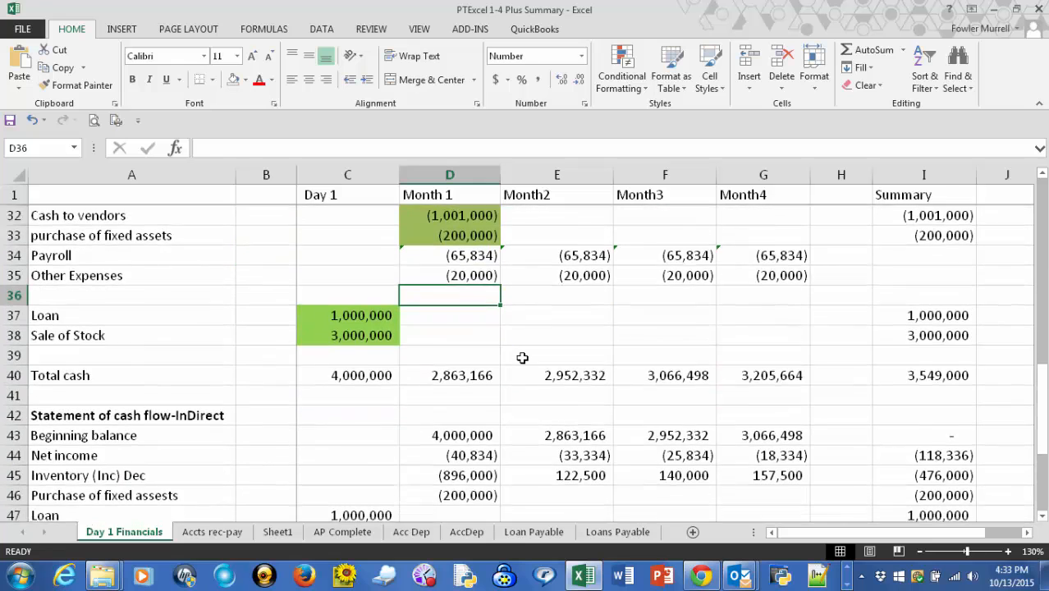
pyautogui.scroll(-4, 521, 357)
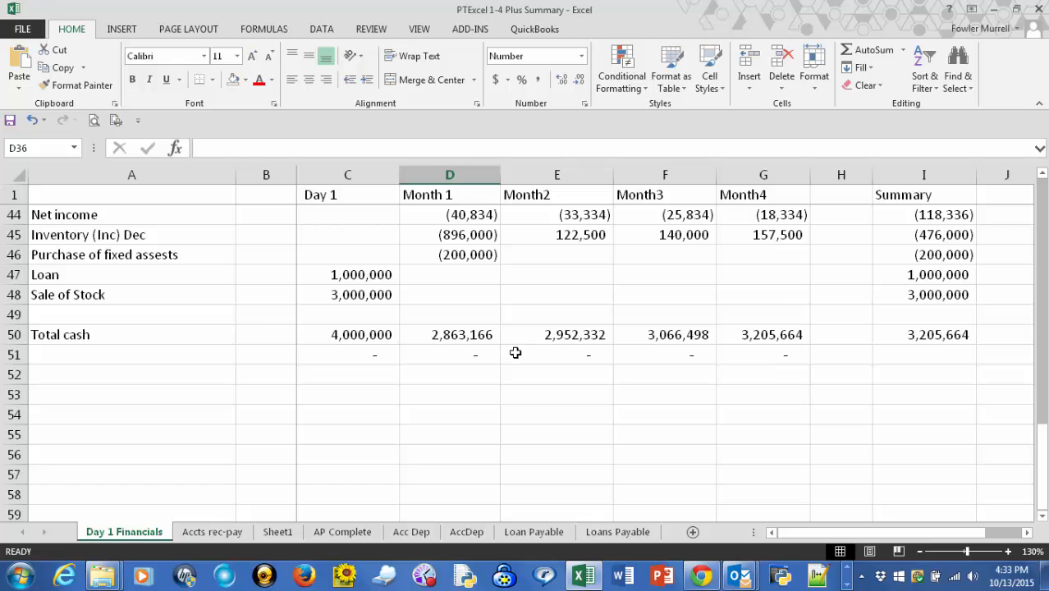
pyautogui.scroll(2, 479, 346)
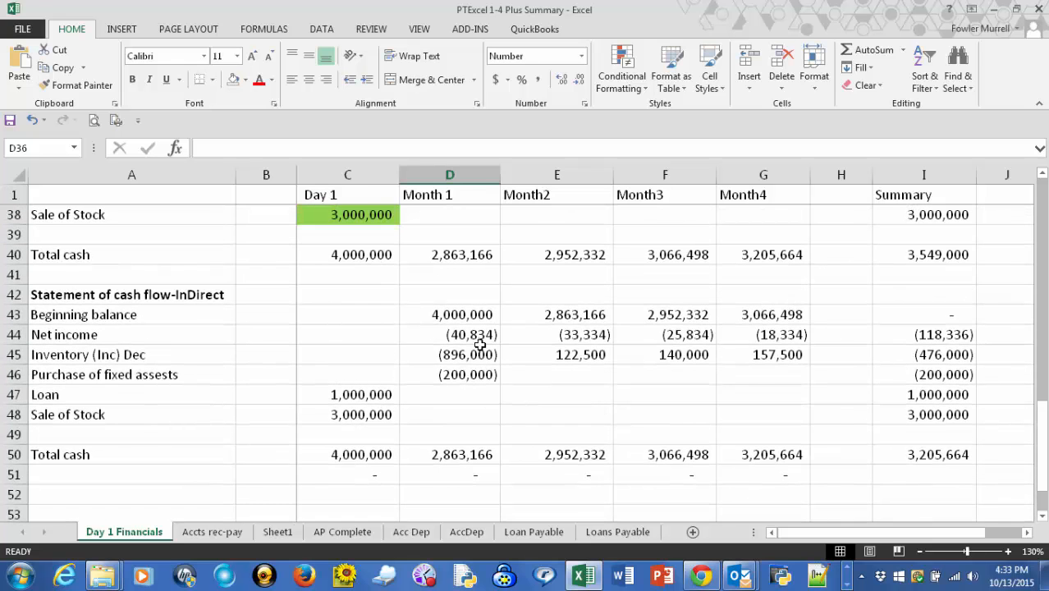
pyautogui.scroll(4, 479, 347)
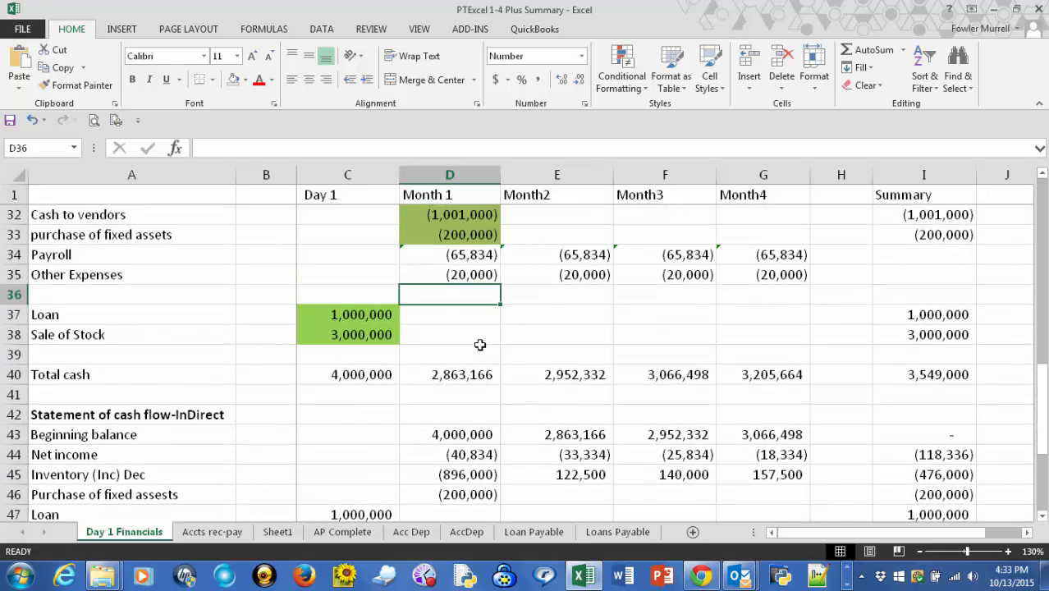
pyautogui.scroll(5, 479, 345)
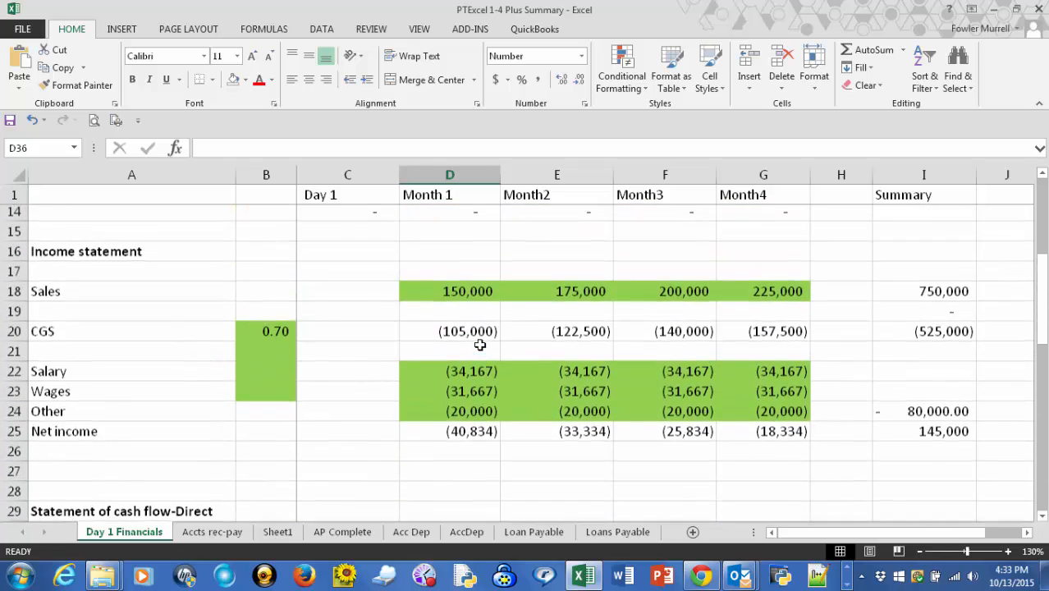
pyautogui.scroll(3, 480, 345)
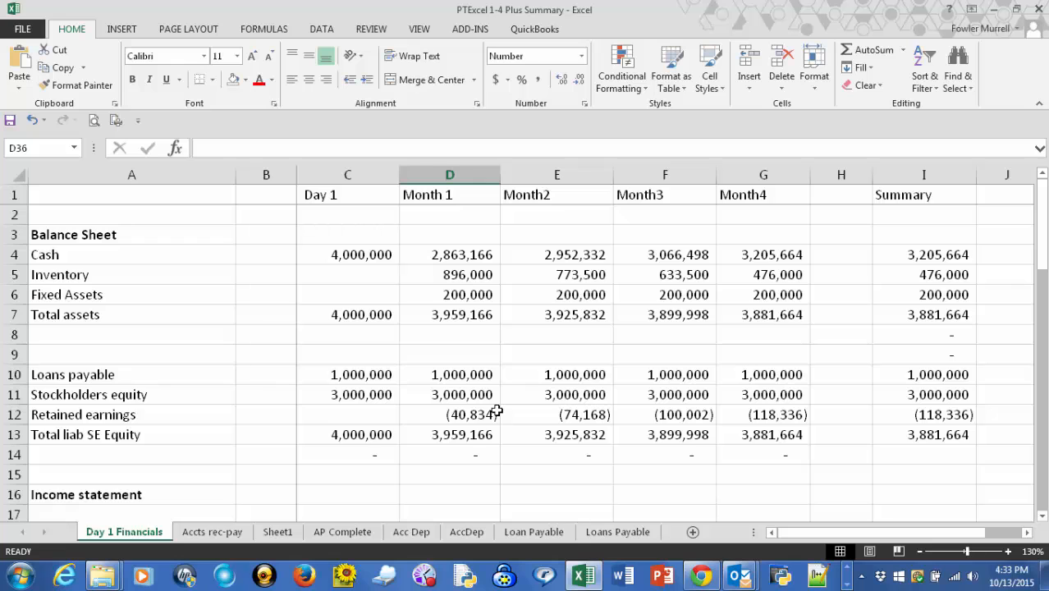
# - Fill the CGS Summary sum formula from I20 down through Wages in I23, and compare Summary net income with retained earnings
pyautogui.scroll(-4, 496, 412)
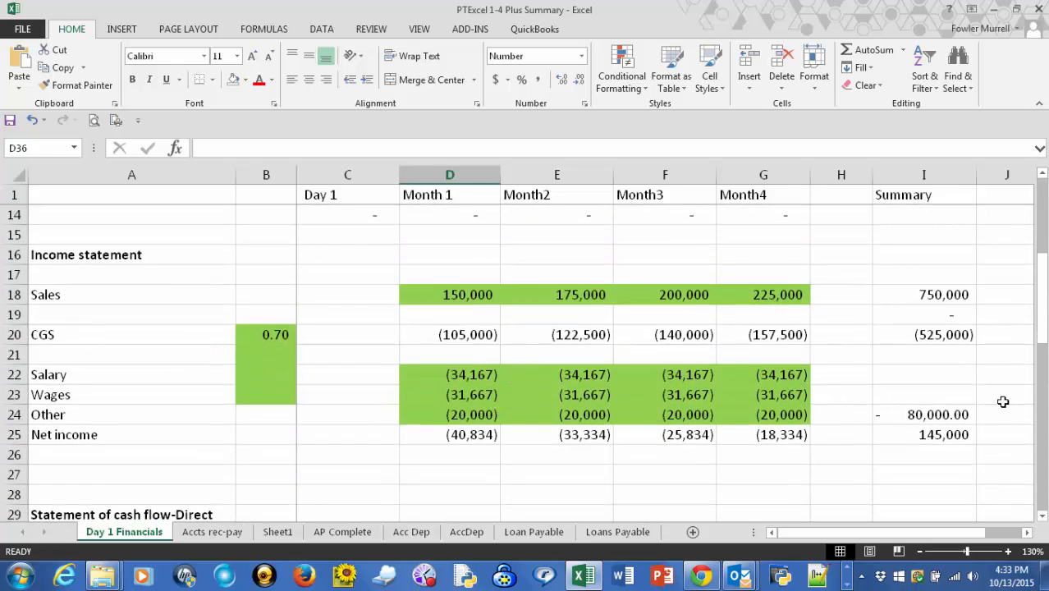
pyautogui.click(954, 334)
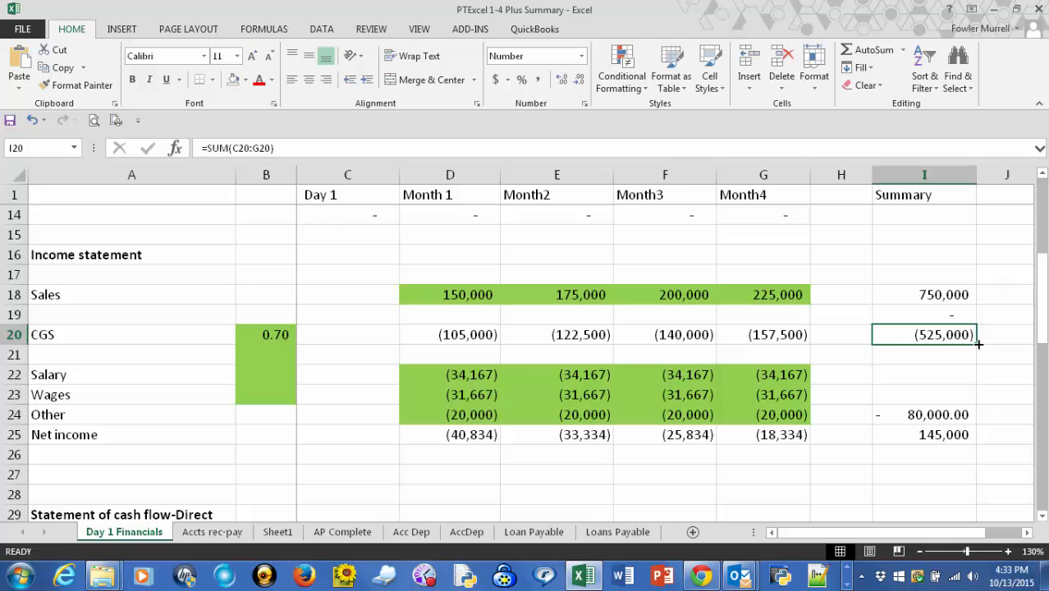
pyautogui.moveTo(978, 344); pyautogui.dragTo(982, 401)
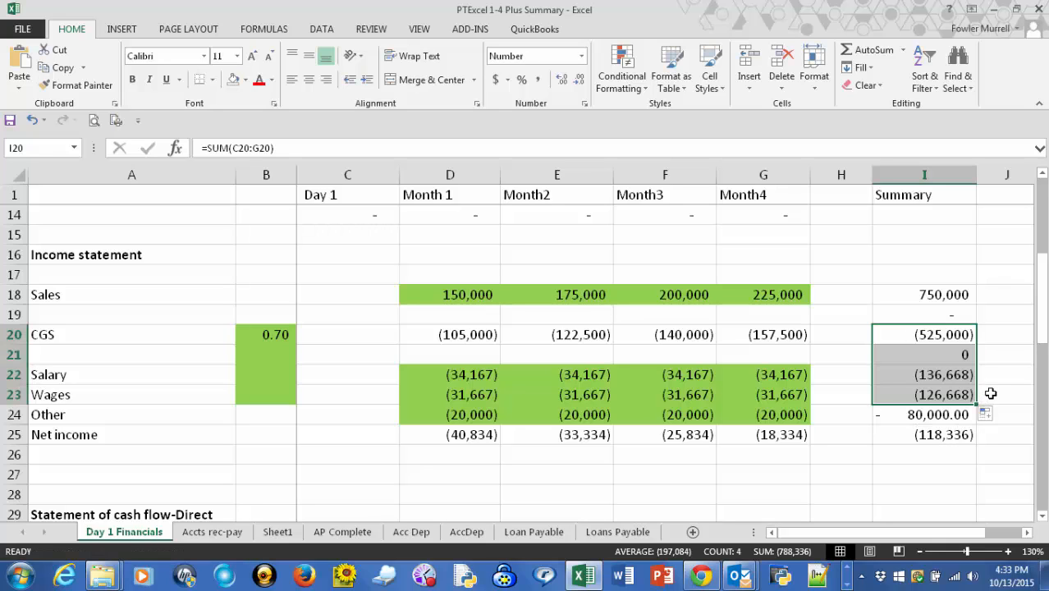
pyautogui.scroll(2, 991, 394)
pyautogui.scroll(-2, 991, 394)
pyautogui.scroll(2, 985, 429)
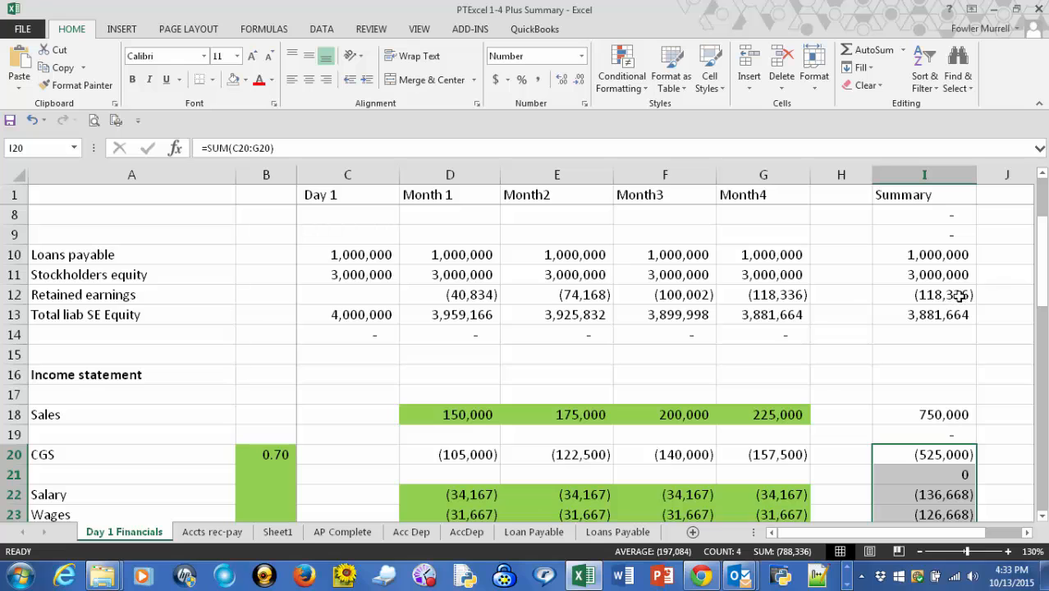
pyautogui.scroll(-3, 990, 319)
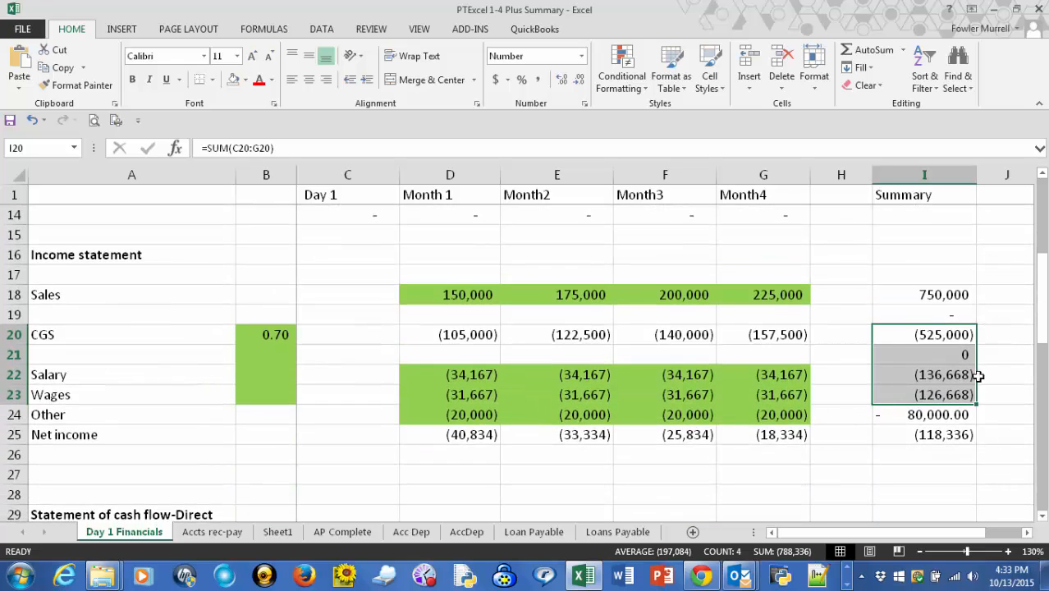
# - Fill the Summary sum formula for purchase of fixed assets from I33 down through Payroll and Other Expenses in I35
pyautogui.scroll(-3, 958, 397)
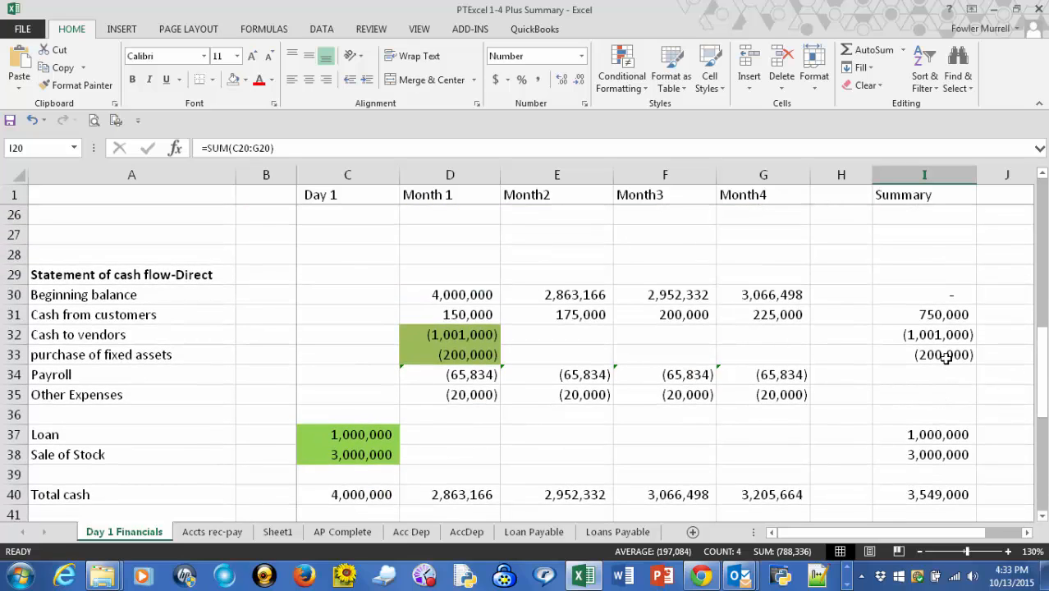
pyautogui.click(944, 356)
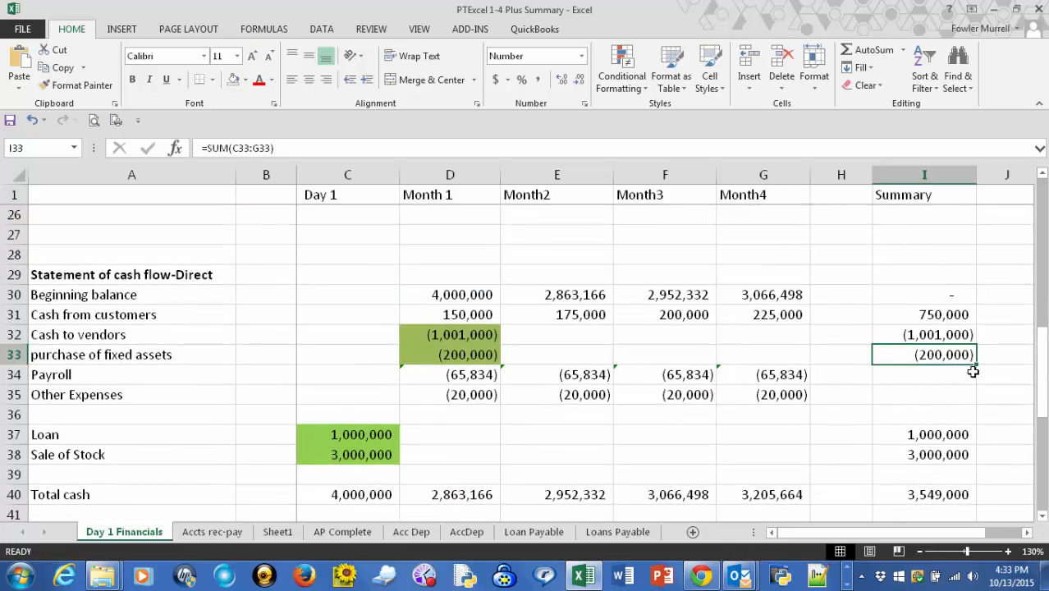
pyautogui.moveTo(974, 366); pyautogui.dragTo(978, 408)
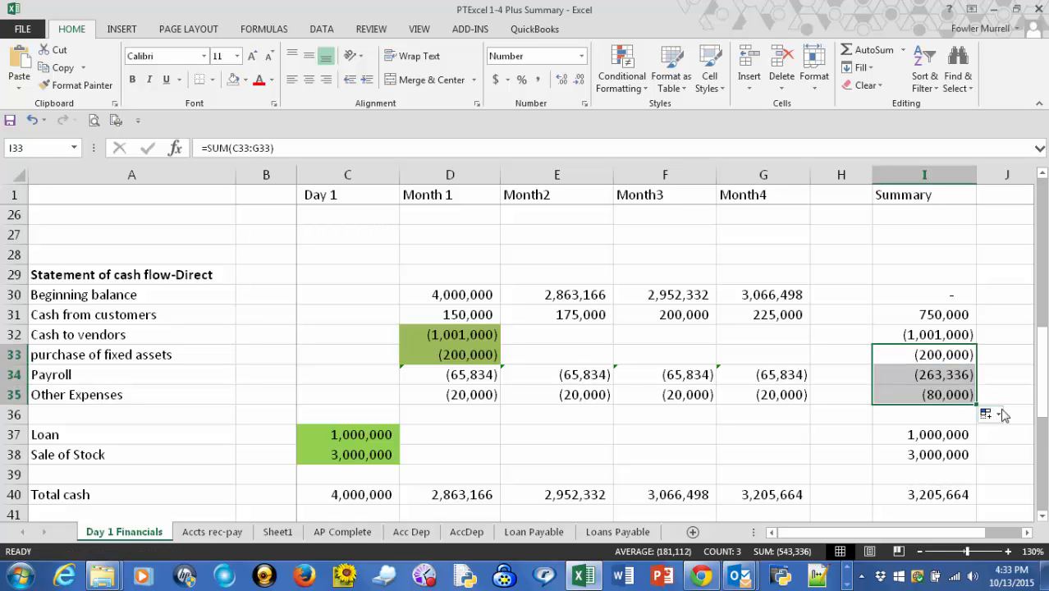
# - Compare the Summary total cash in the direct and indirect cash flow statements with the balance sheet, and review all statements' monthly columns
pyautogui.scroll(-1, 1003, 416)
pyautogui.scroll(-1, 1005, 416)
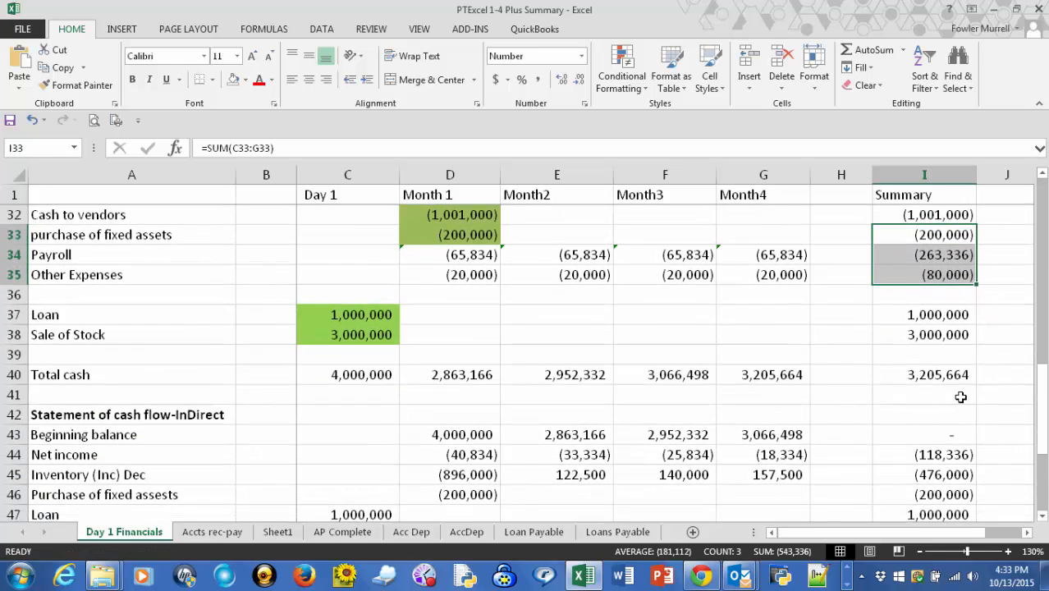
pyautogui.scroll(-2, 857, 380)
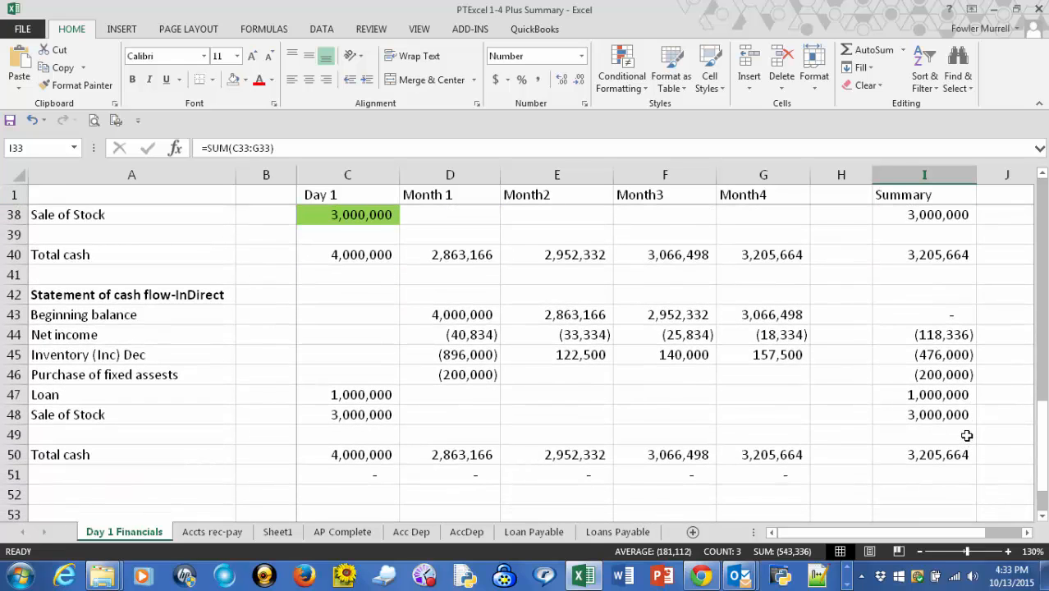
pyautogui.scroll(12, 967, 435)
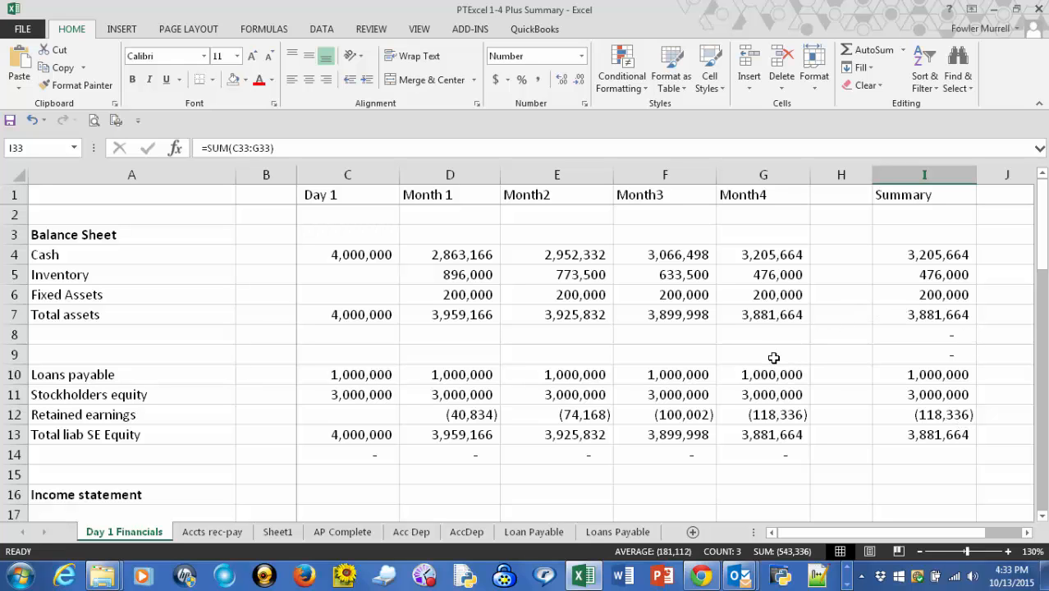
pyautogui.scroll(-4, 821, 348)
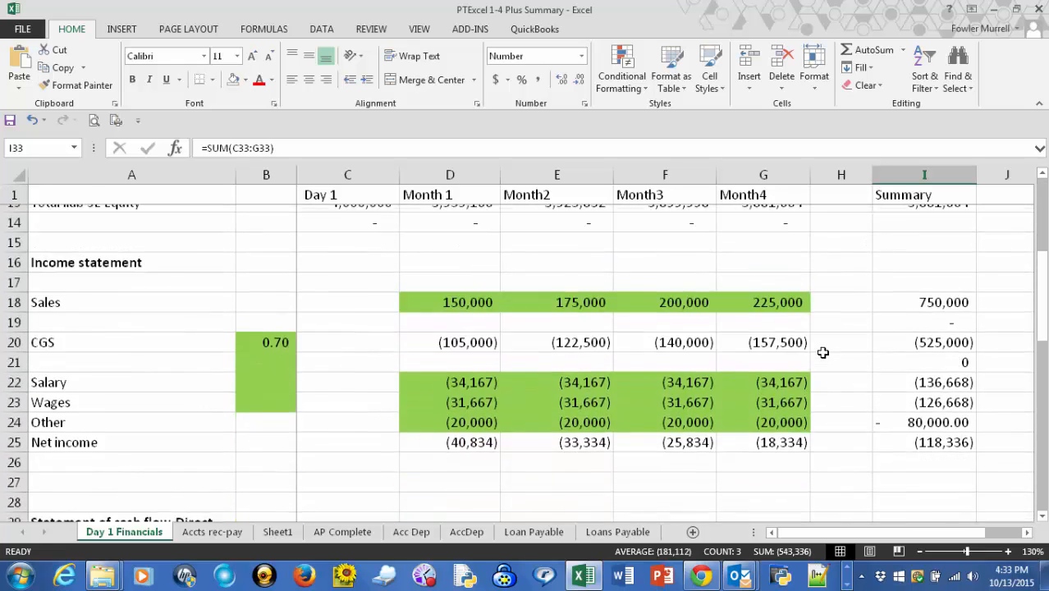
pyautogui.scroll(-7, 822, 352)
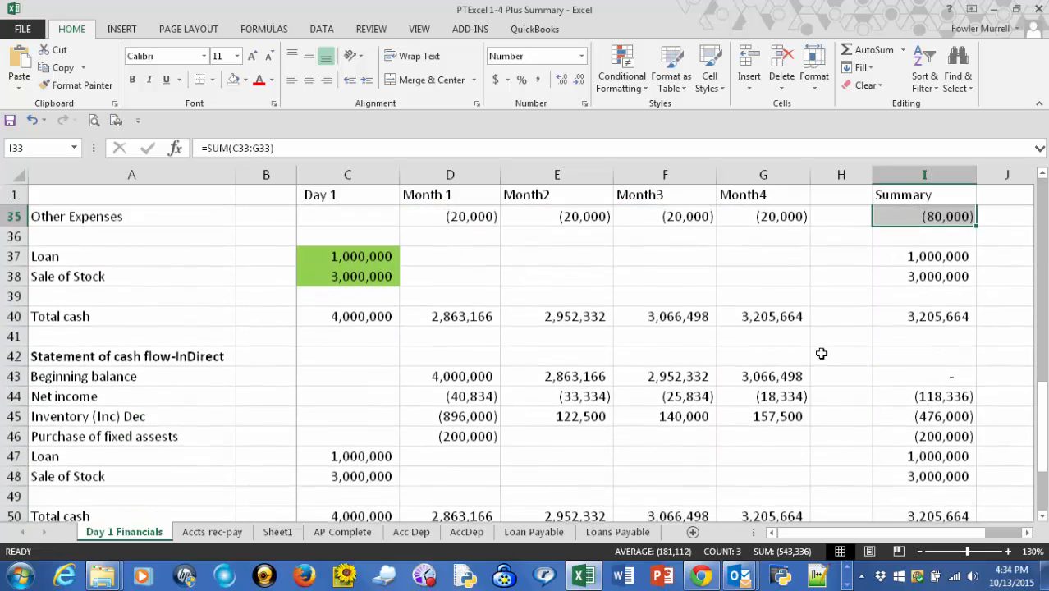
pyautogui.scroll(-2, 821, 353)
pyautogui.scroll(13, 821, 353)
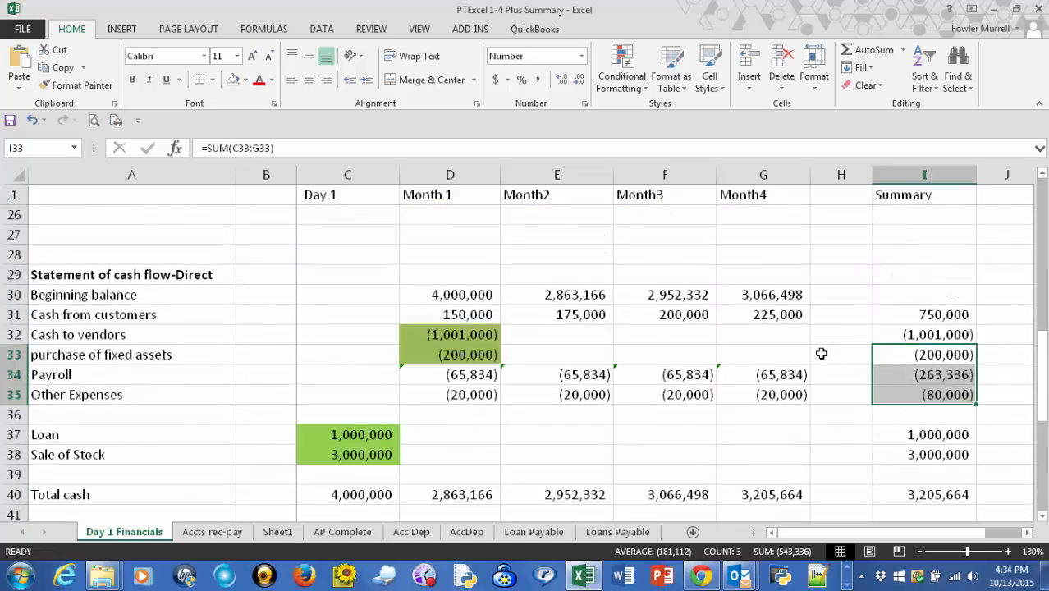
pyautogui.scroll(-8, 821, 353)
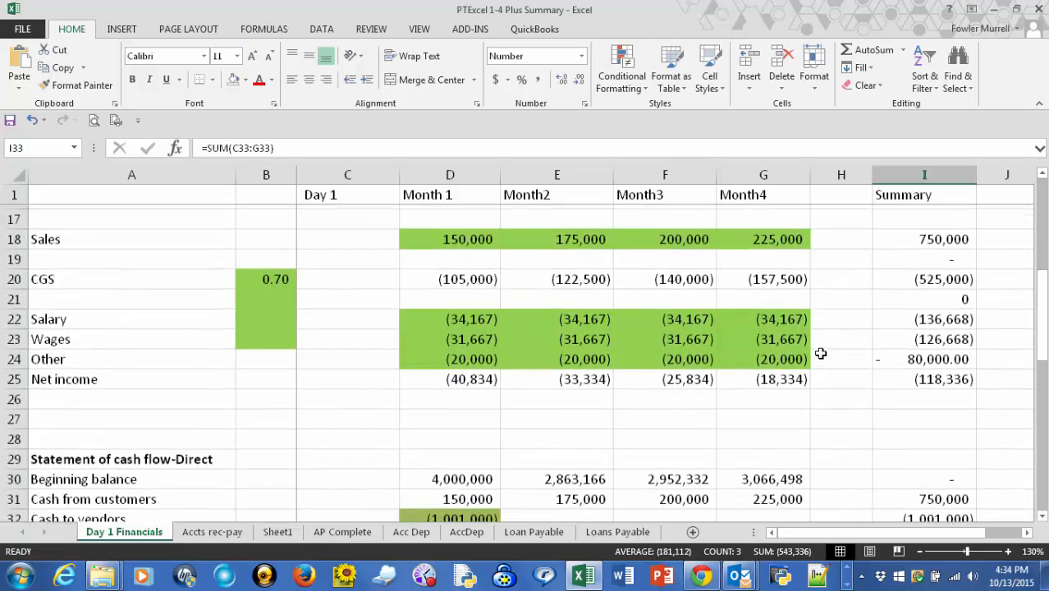
pyautogui.scroll(-4, 821, 352)
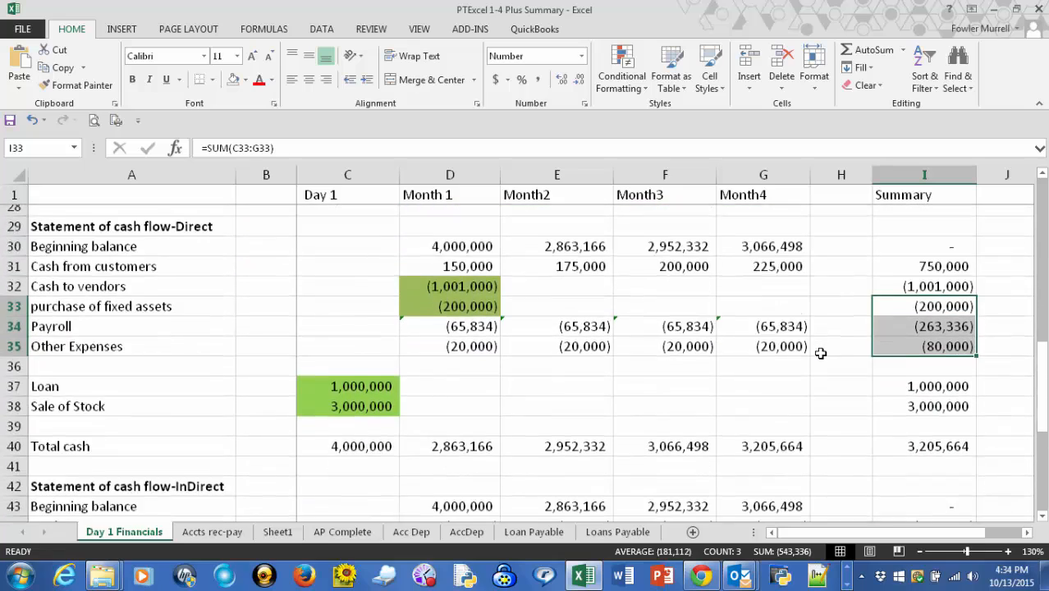
pyautogui.scroll(-2, 821, 353)
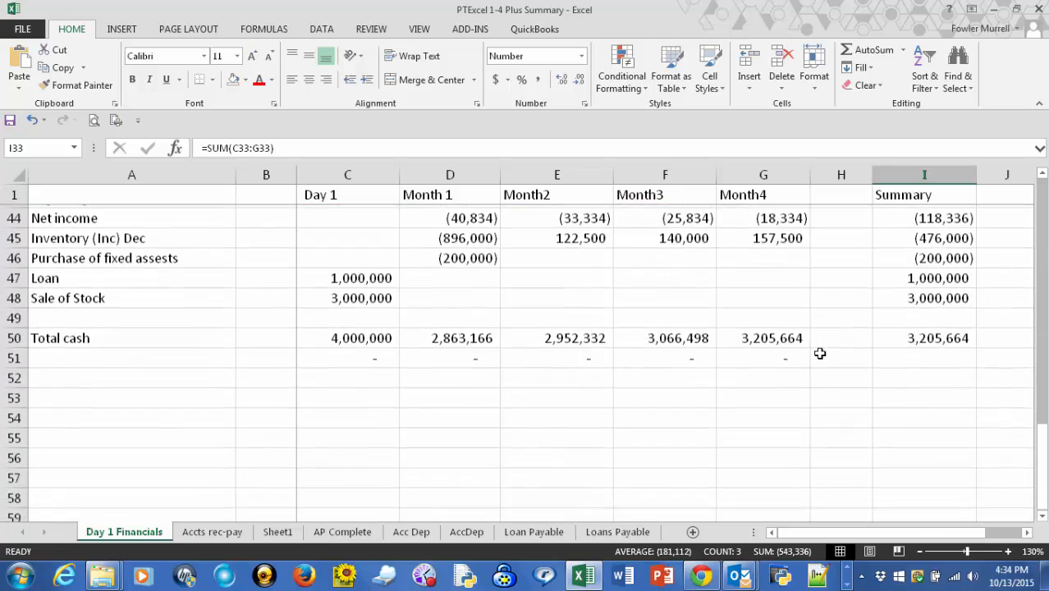
pyautogui.scroll(1, 812, 353)
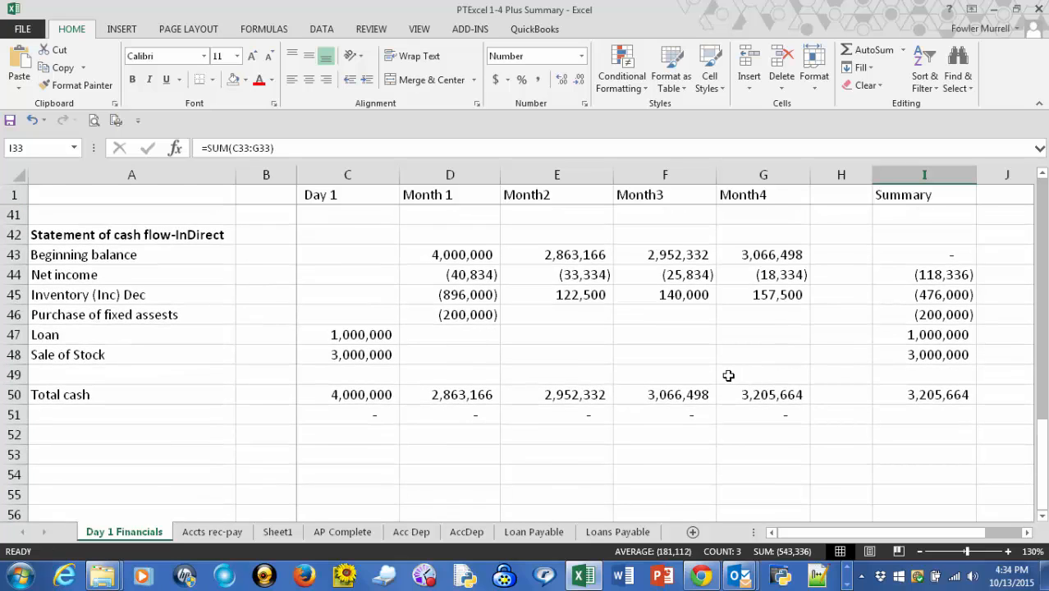